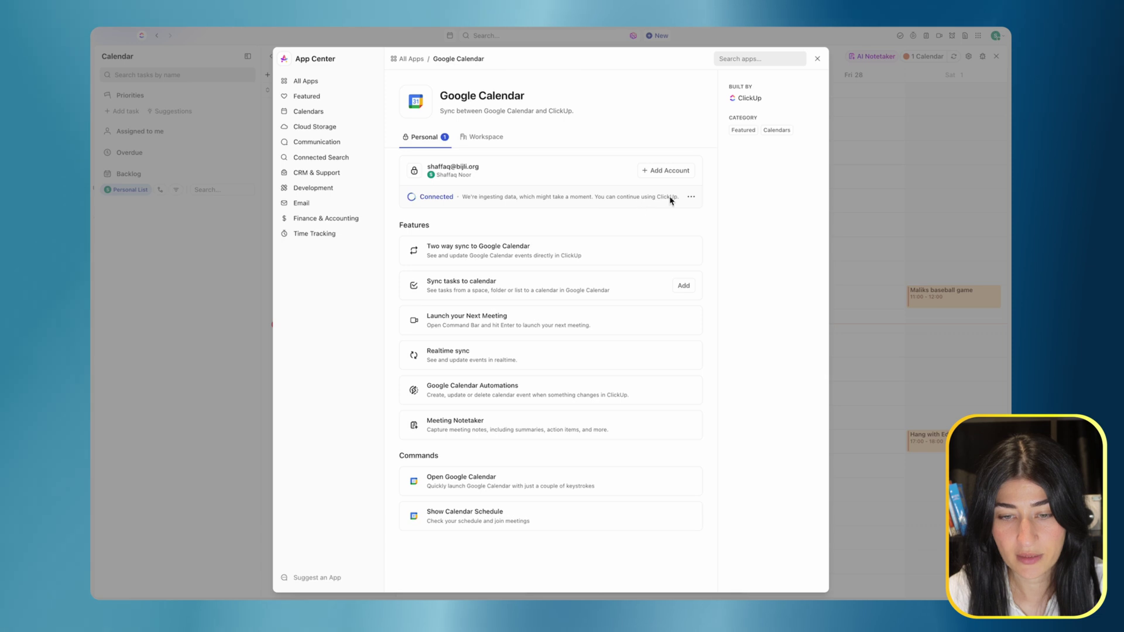
Close the Google Calendar integration page and open the list of connected calendars.
click(816, 57)
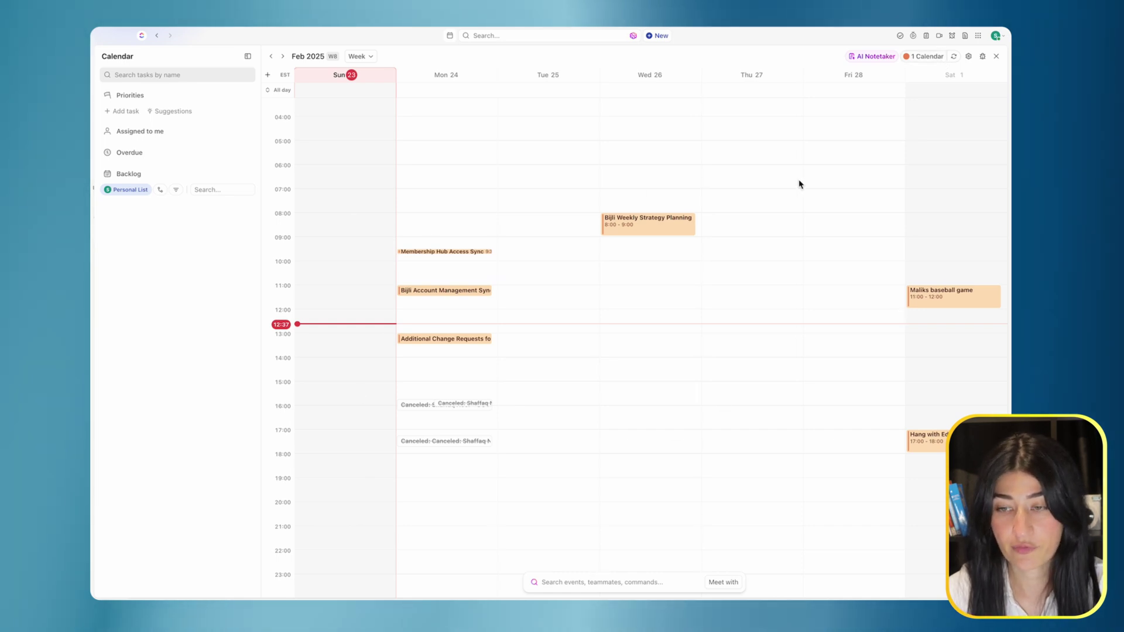
click(931, 58)
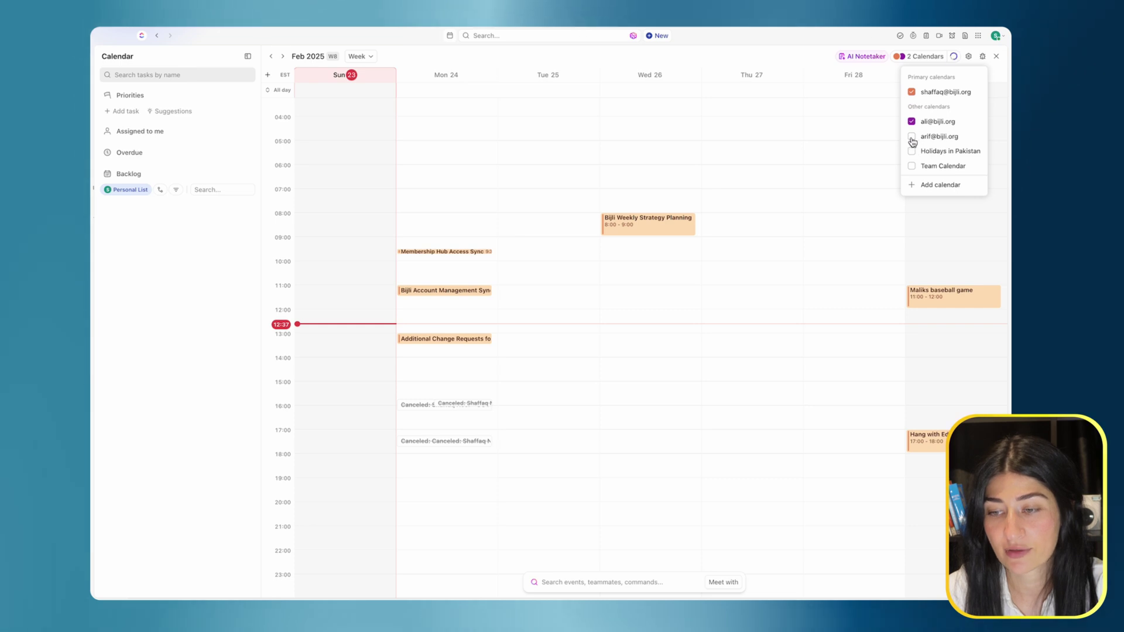
Overlay the second teammate's calendar on the week view and discard the accidental new event draft.
click(912, 138)
click(877, 139)
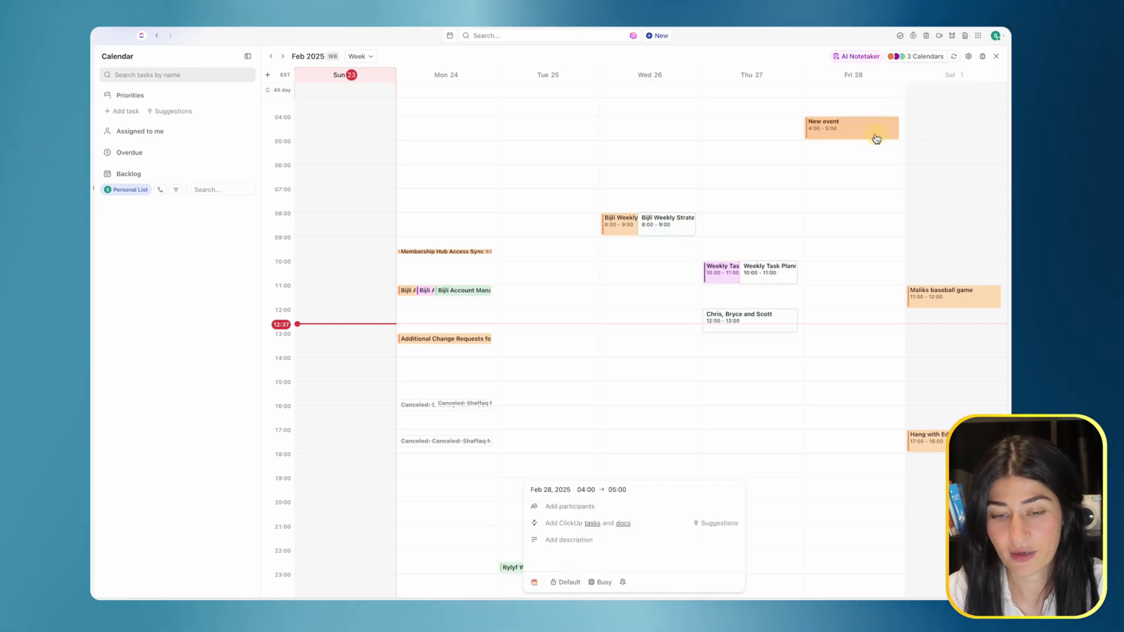
key(Escape)
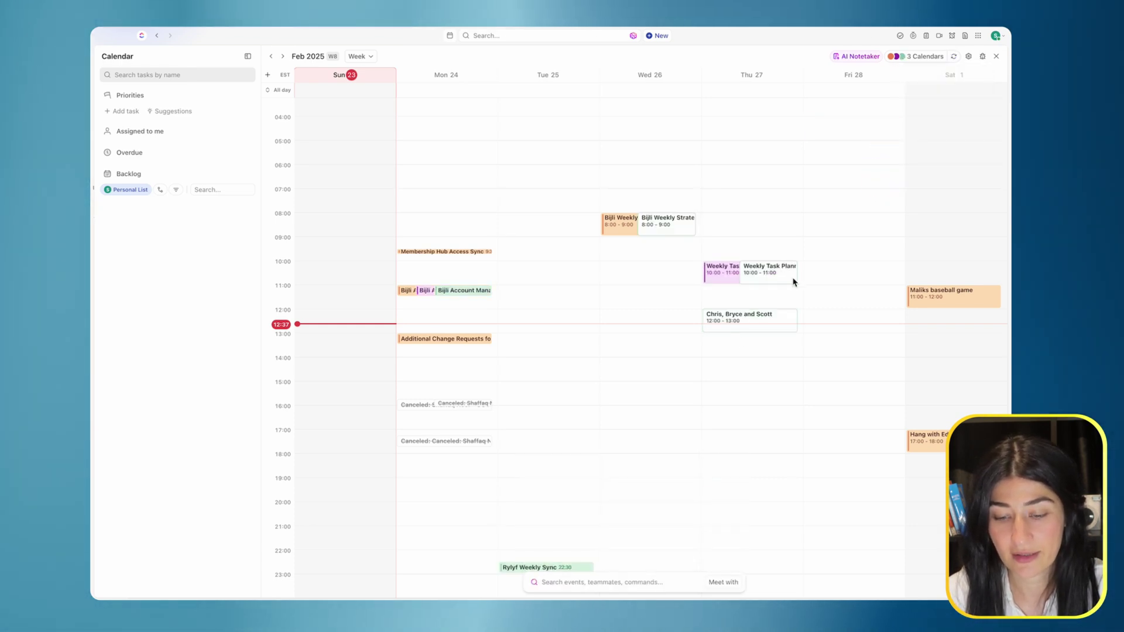
Uncheck both teammates' calendars so only the primary calendar's events remain.
click(910, 57)
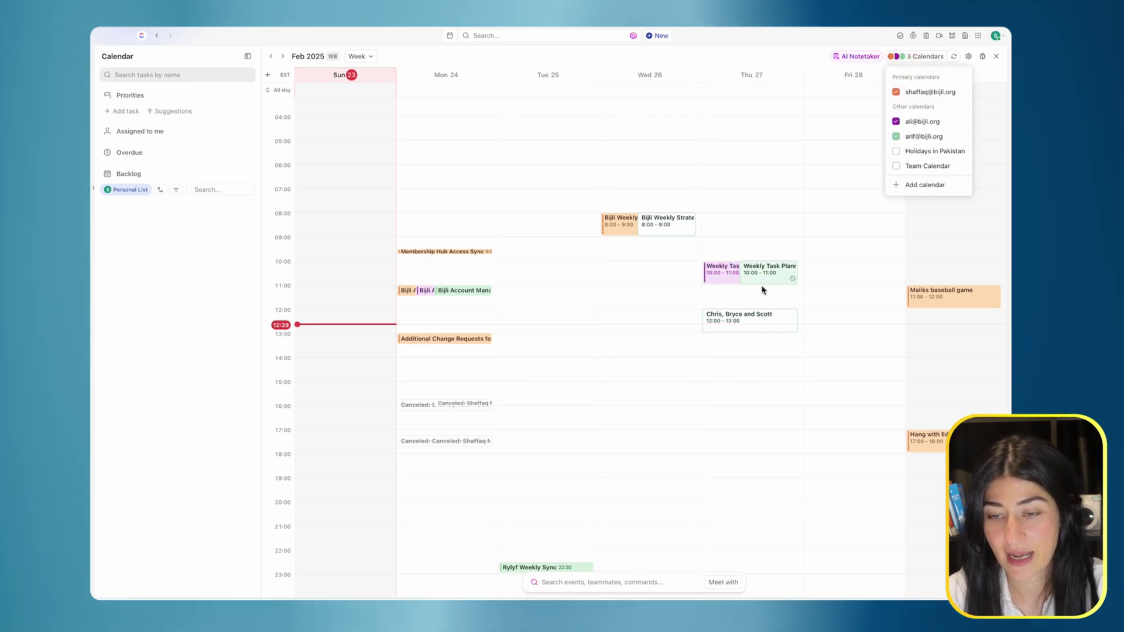
click(783, 46)
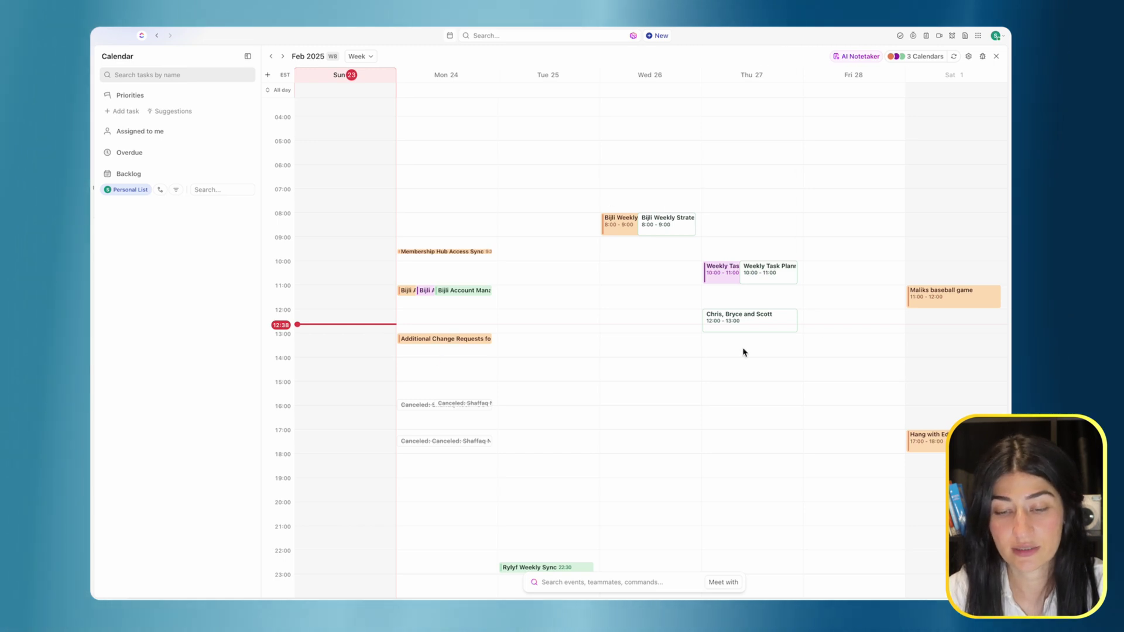
click(923, 56)
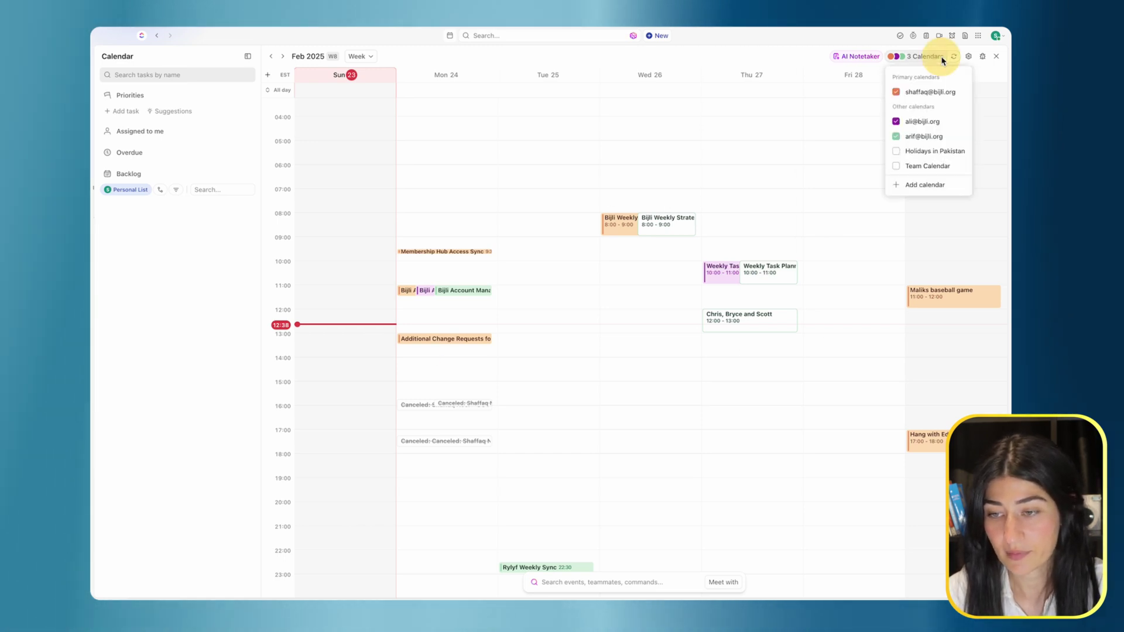
click(916, 138)
click(920, 121)
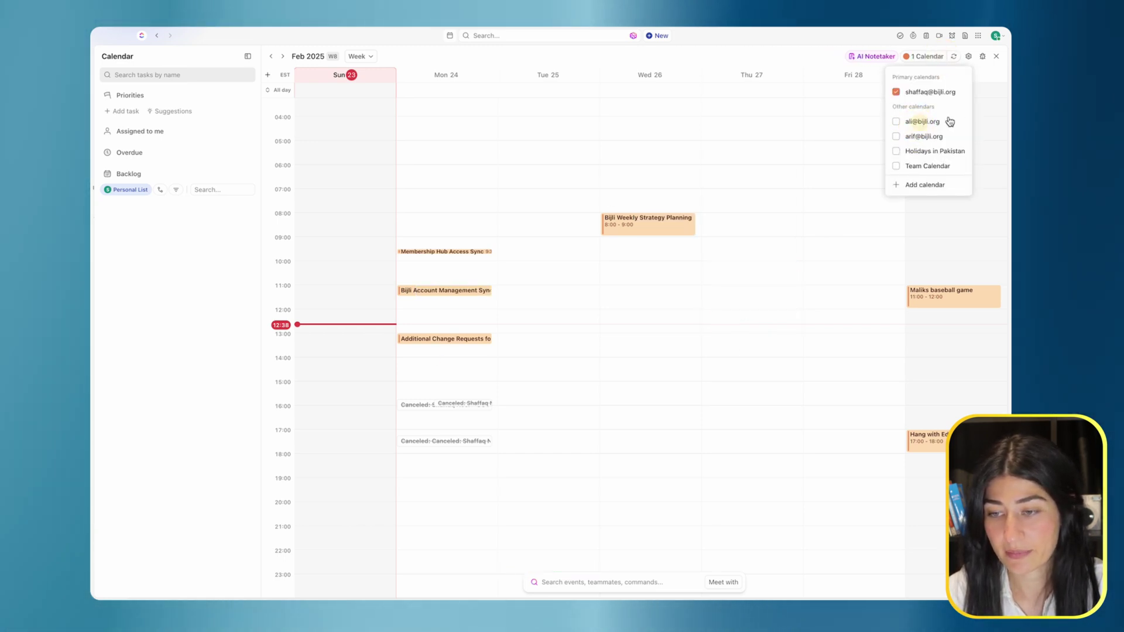
click(809, 49)
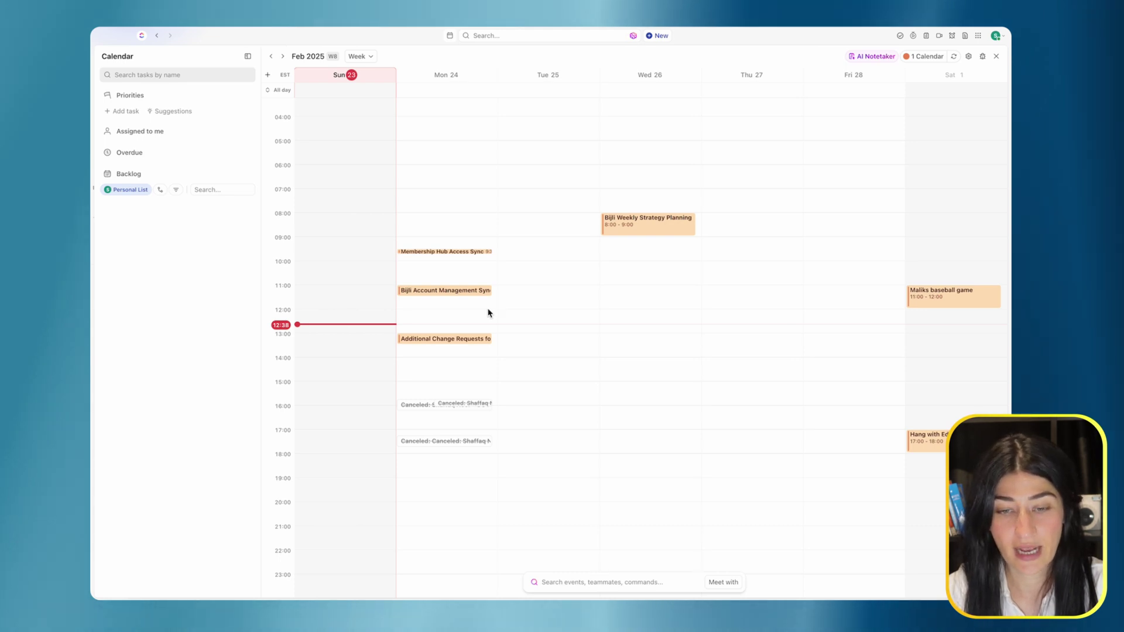
Create 'Weekly Sprint Planning' on Tue 25 at 9:00, inviting a teammate and an e-mail guest.
click(530, 243)
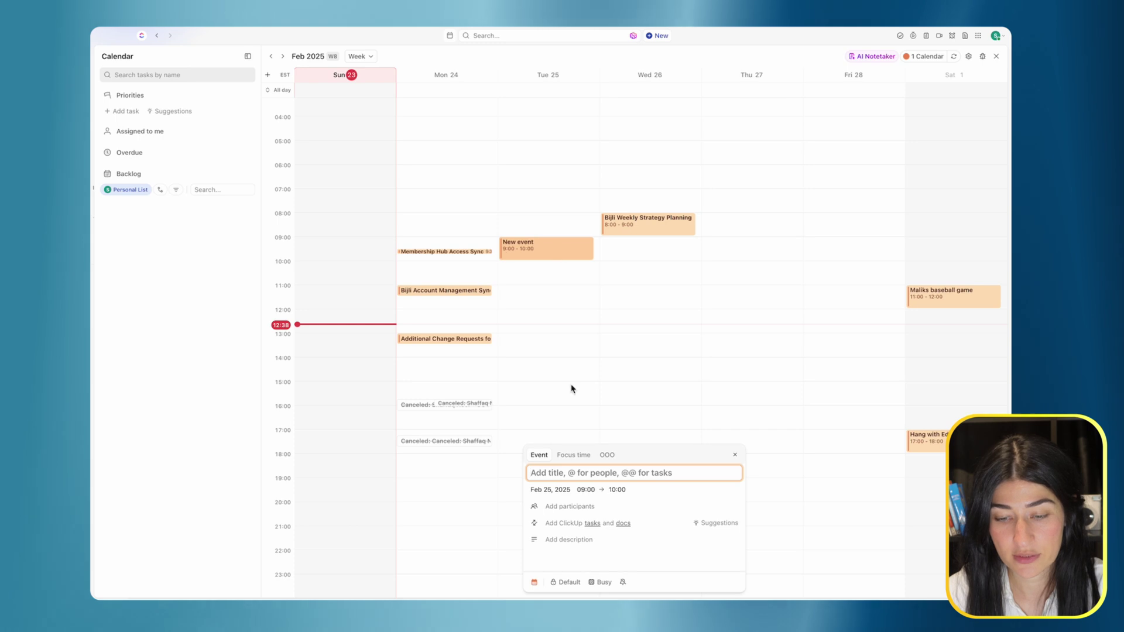
text(Week)
text(ly Sprint Planning)
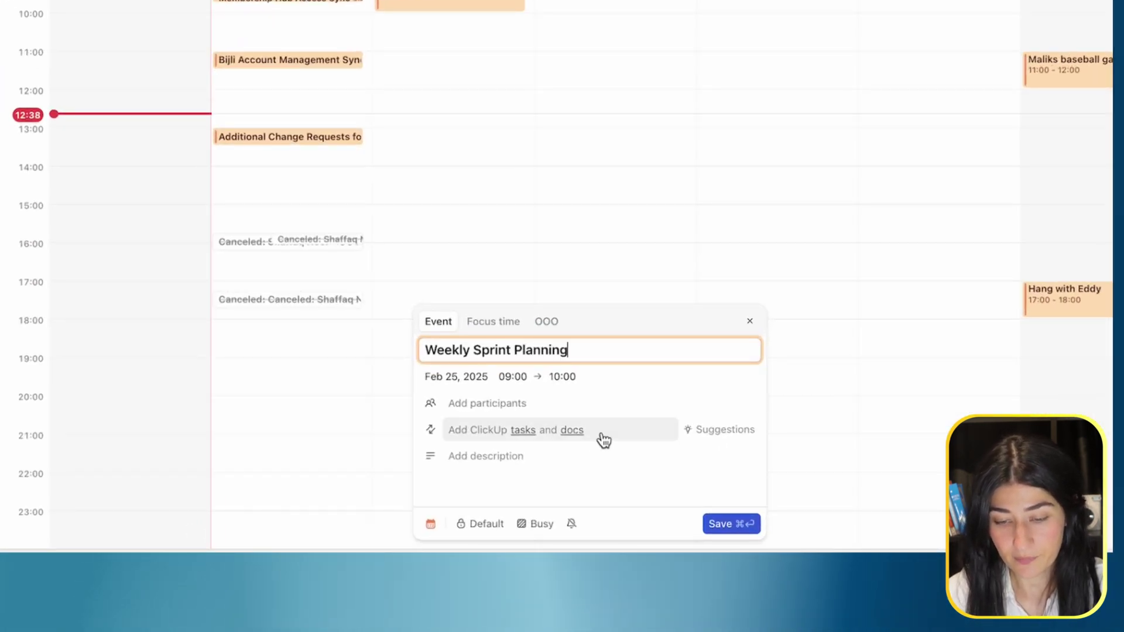
click(515, 402)
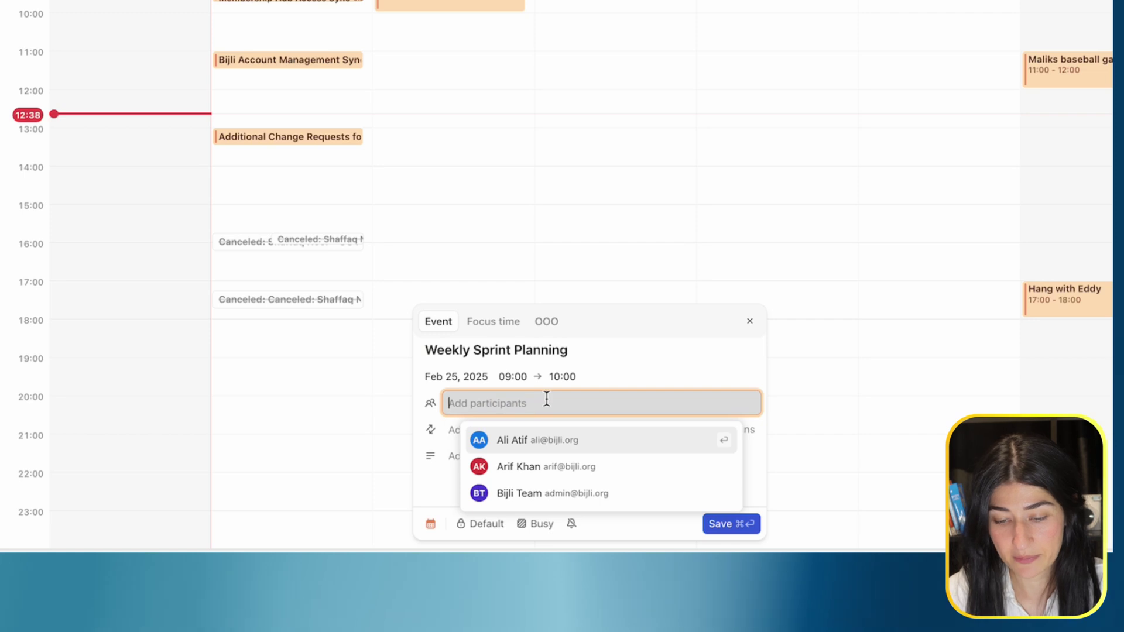
click(553, 447)
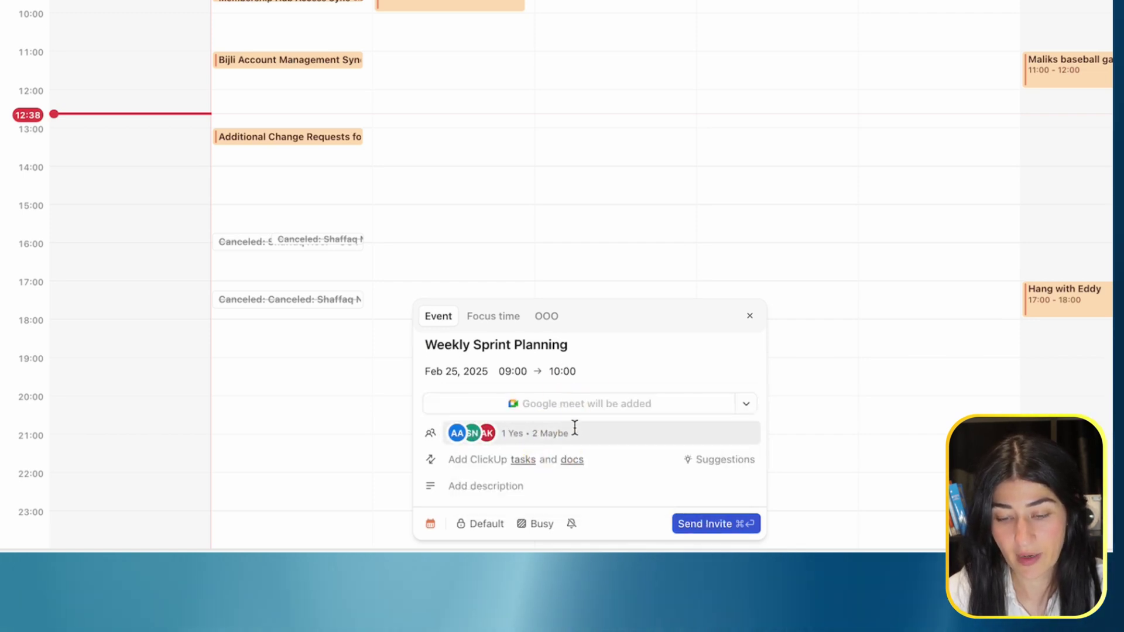
click(569, 432)
key(Return)
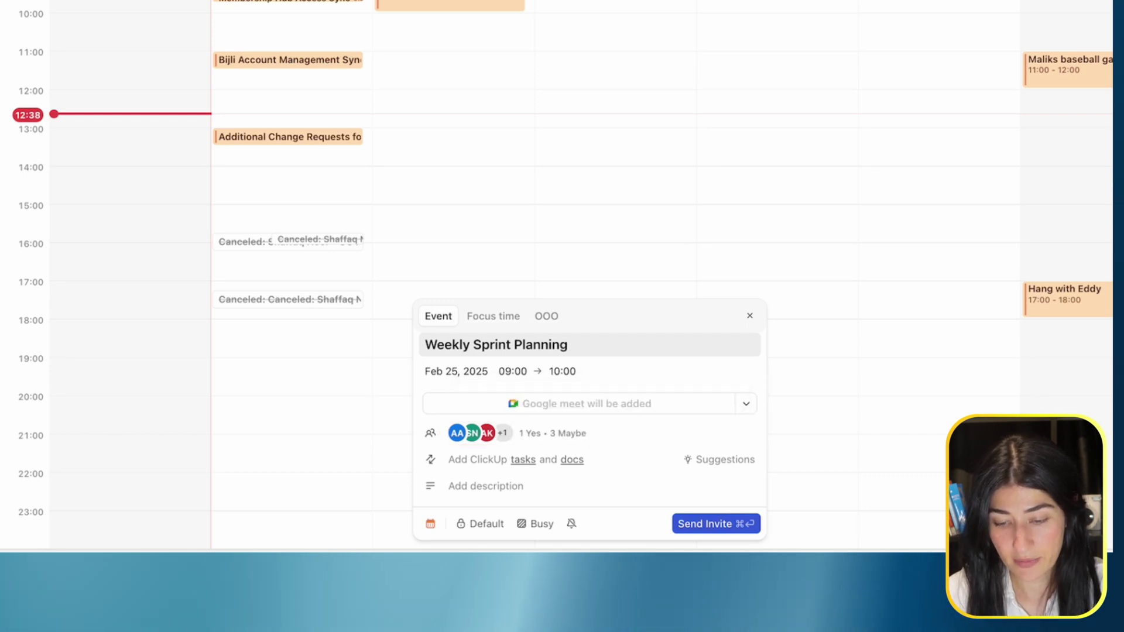
click(498, 433)
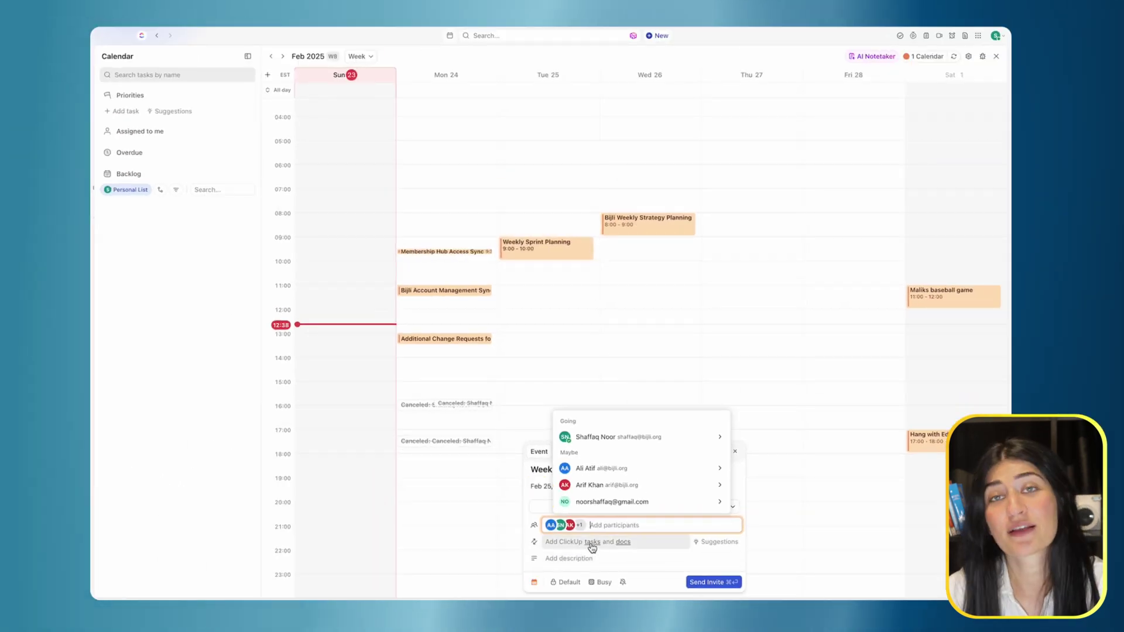
Link the Project 1 task to the event and send the invite.
click(588, 546)
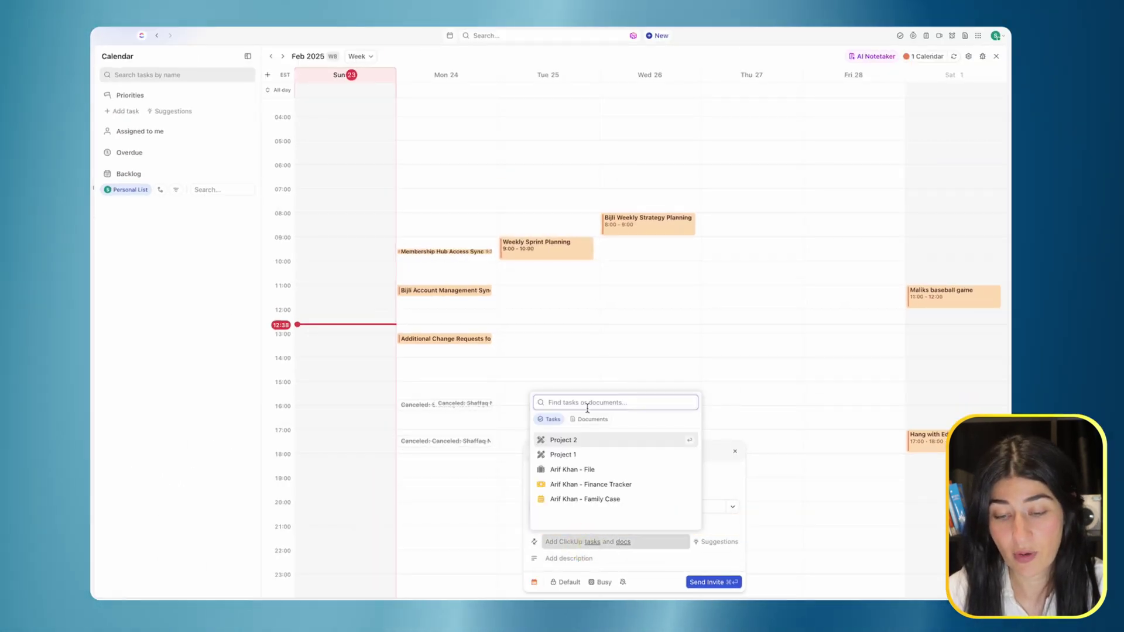
click(576, 456)
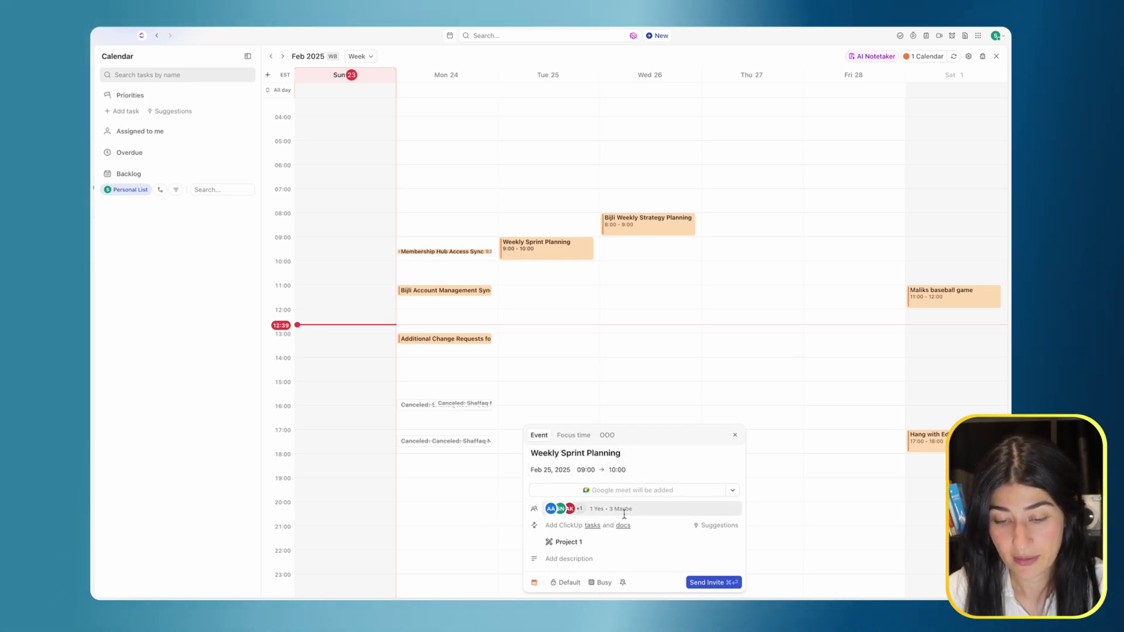
click(714, 583)
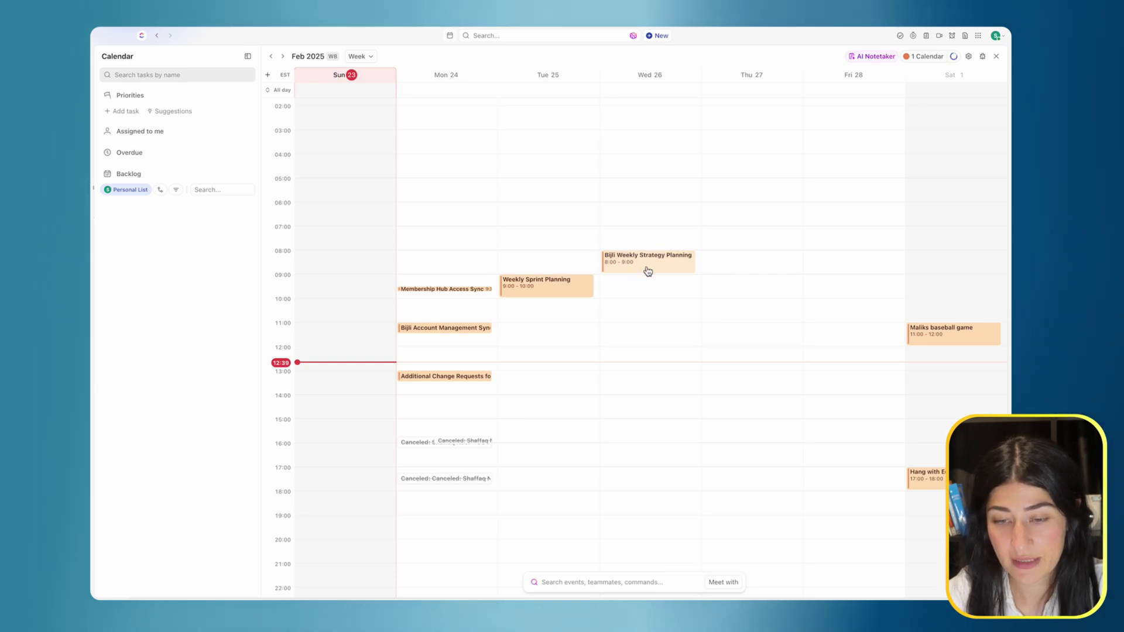
Drag Bijli Weekly Strategy Planning to Wed 26, 9:00–10:00, and confirm the sync in Apple Calendar.
drag(685, 268, 685, 294)
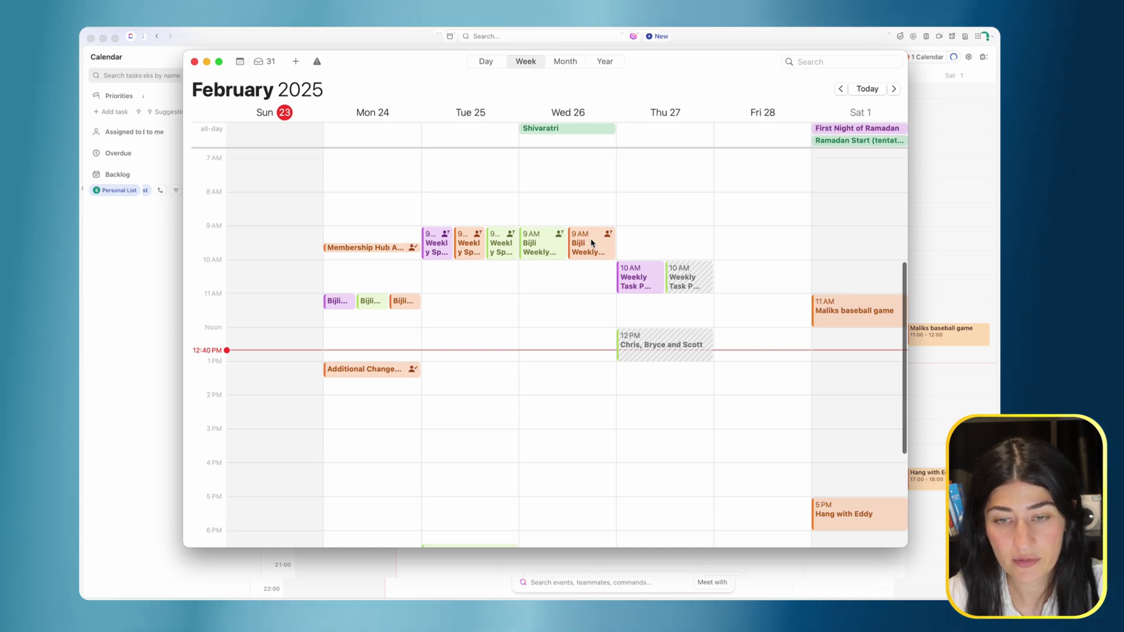
click(587, 244)
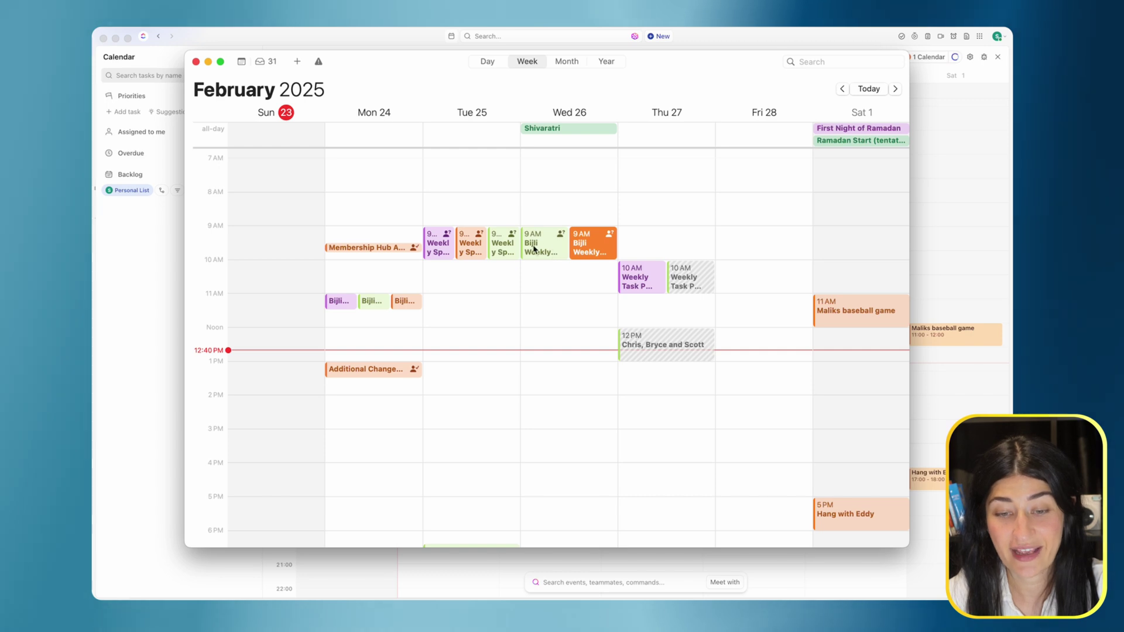
click(442, 245)
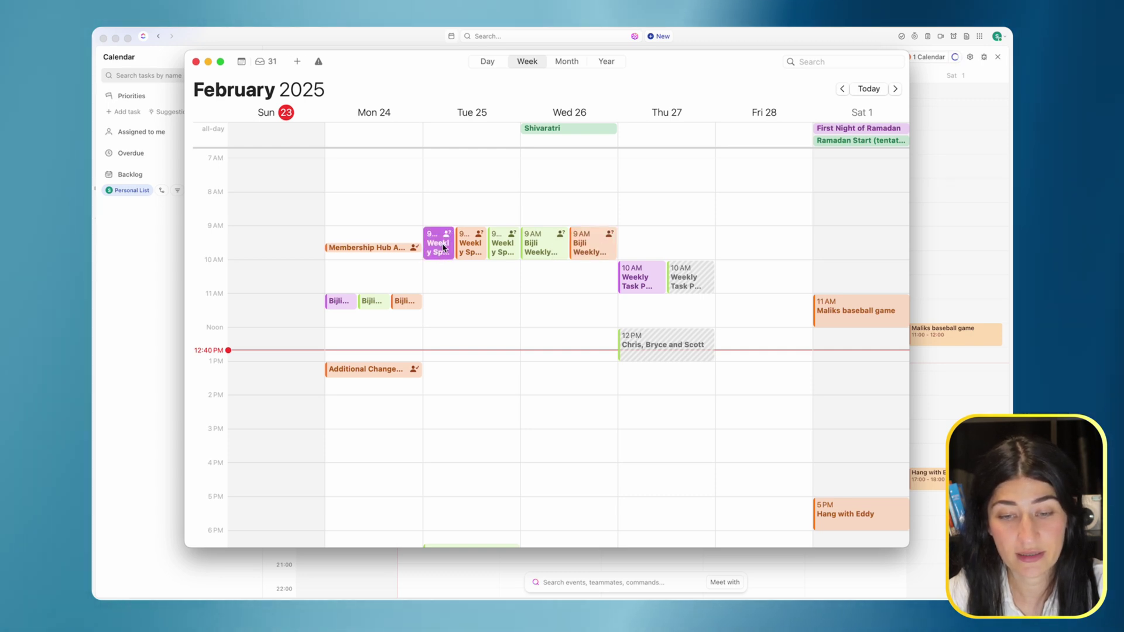
double_click(443, 247)
click(432, 201)
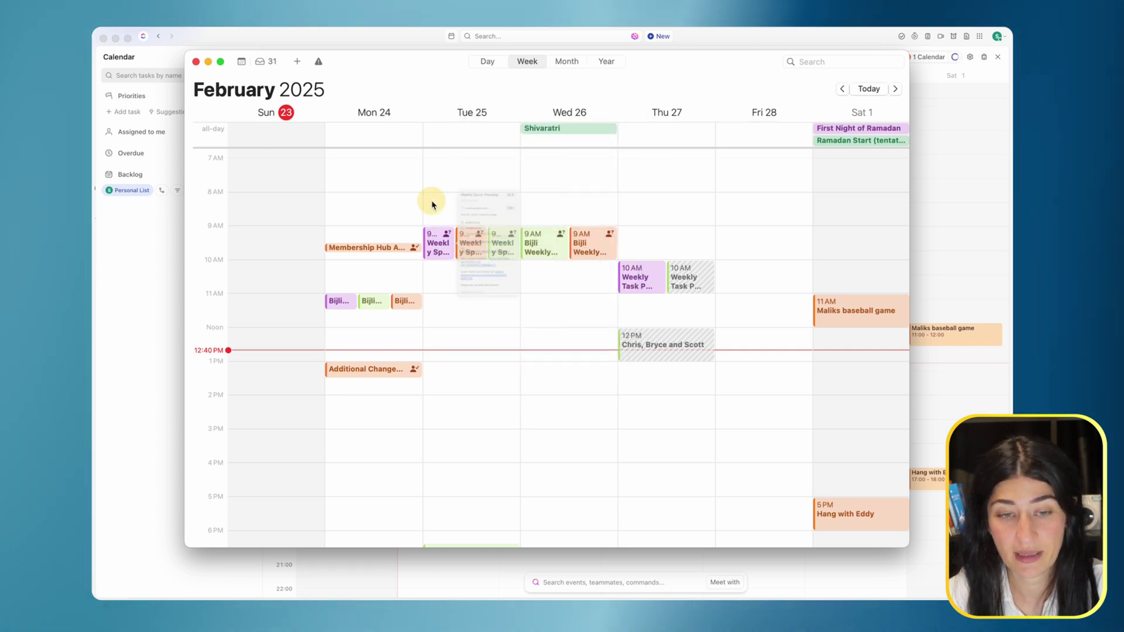
click(970, 190)
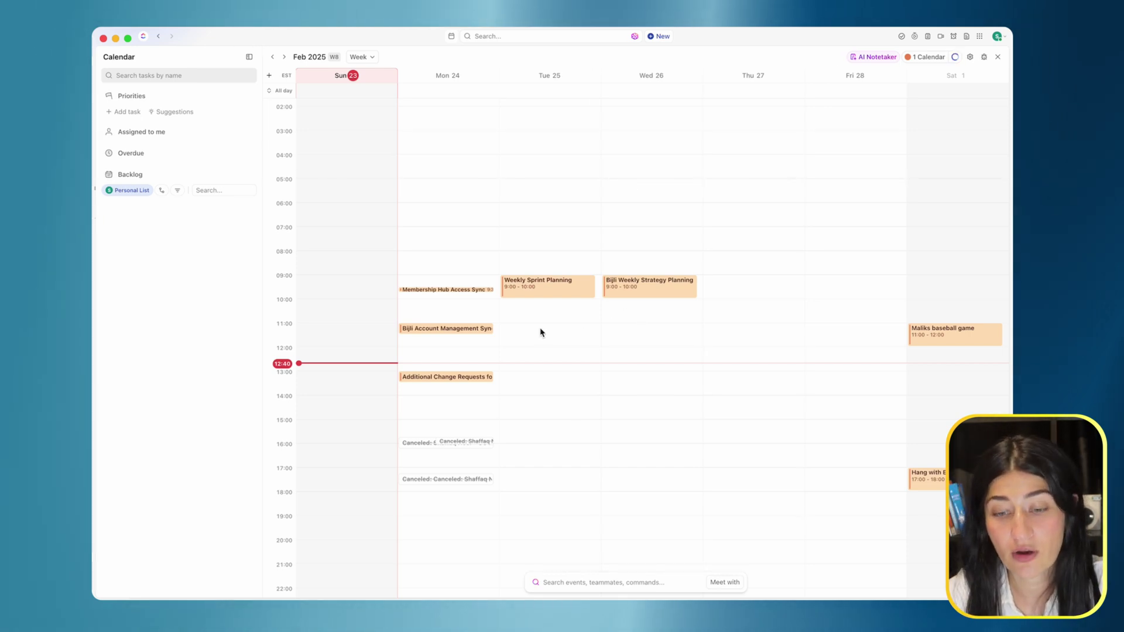
click(665, 287)
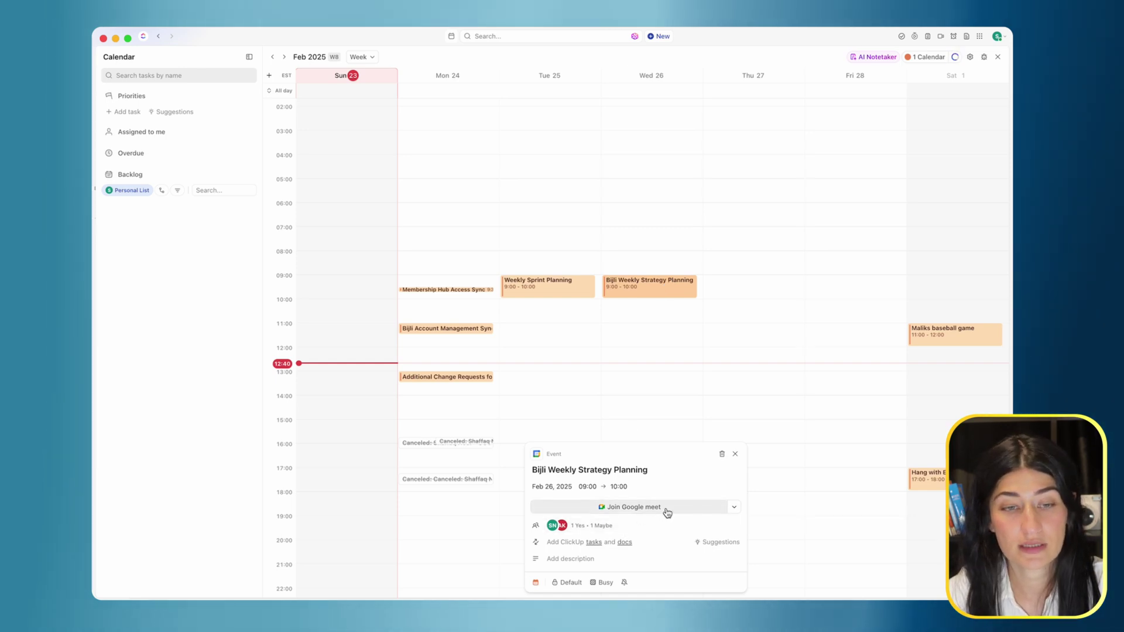
click(609, 508)
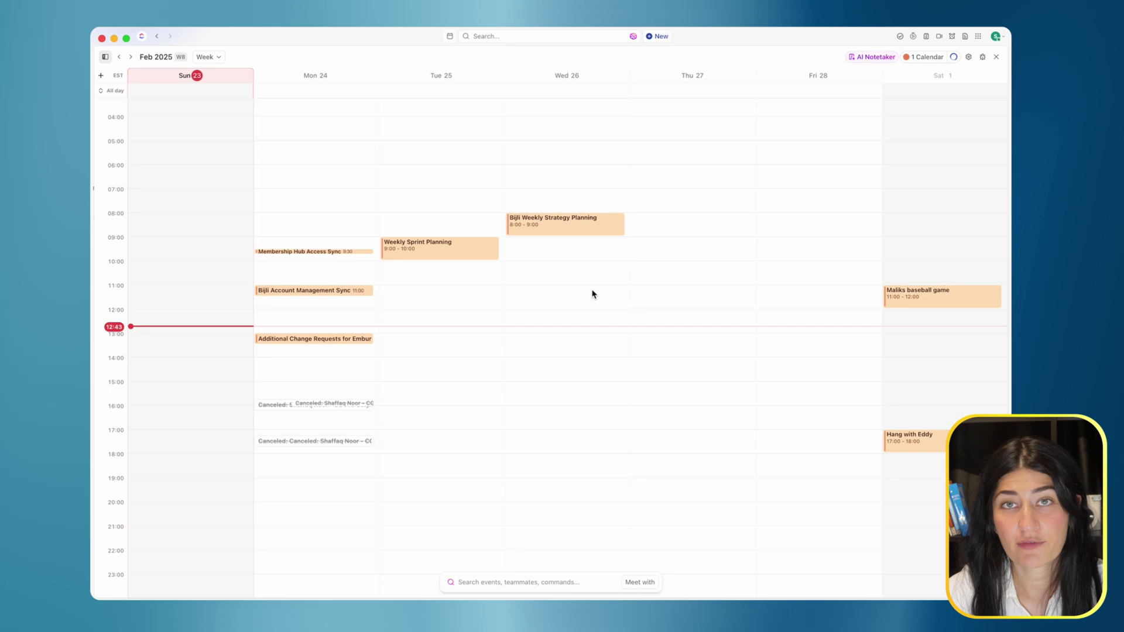
click(105, 58)
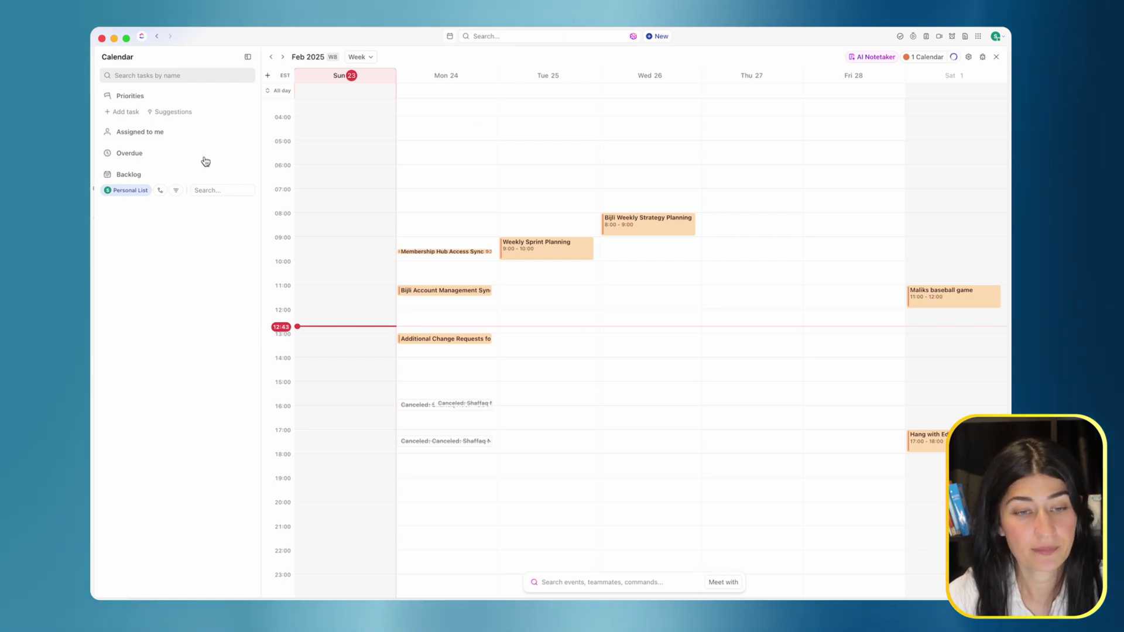
Use Project Portfolio as the backlog list and drag Edit ClickUp YT Video onto Mon 24, 08:00–09:00.
click(107, 134)
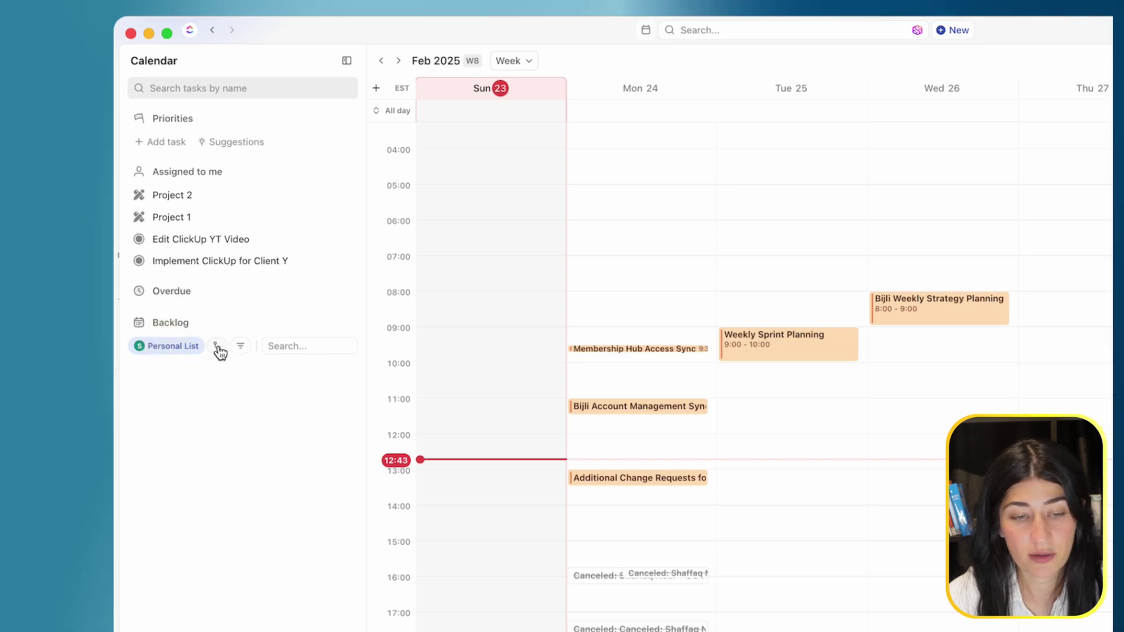
click(194, 347)
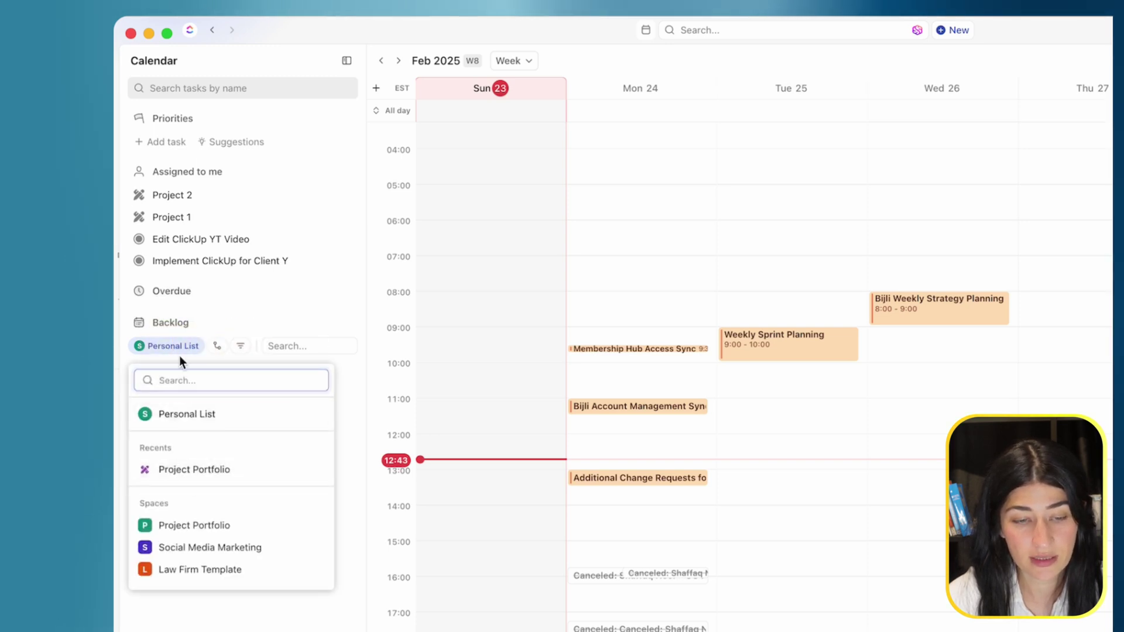
click(146, 525)
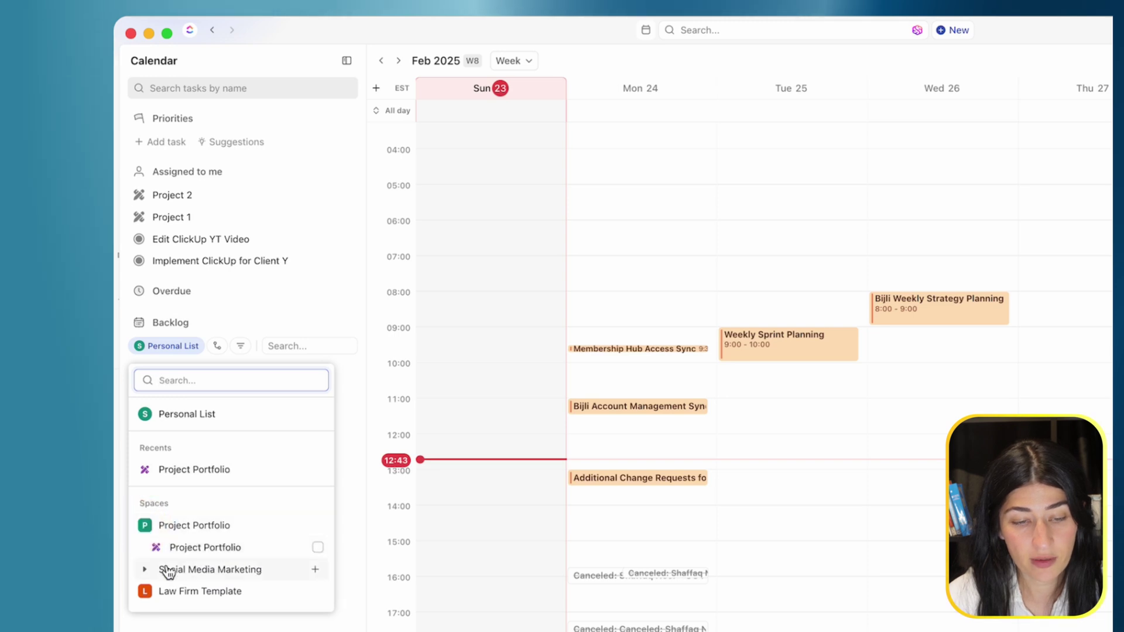
click(148, 569)
click(148, 569)
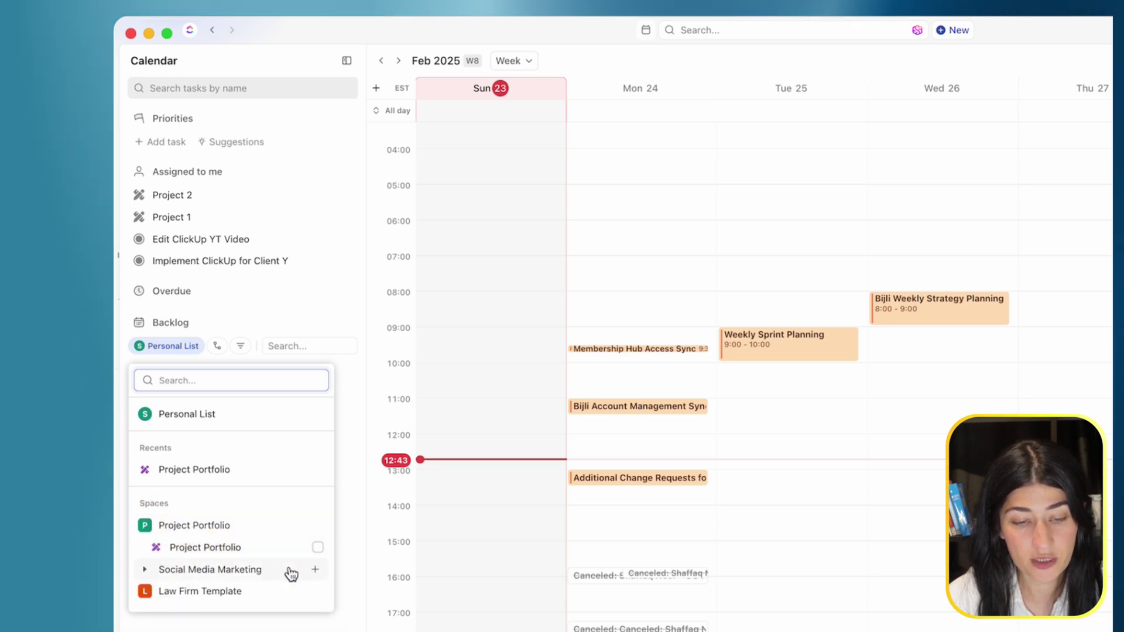
click(318, 546)
key(Escape)
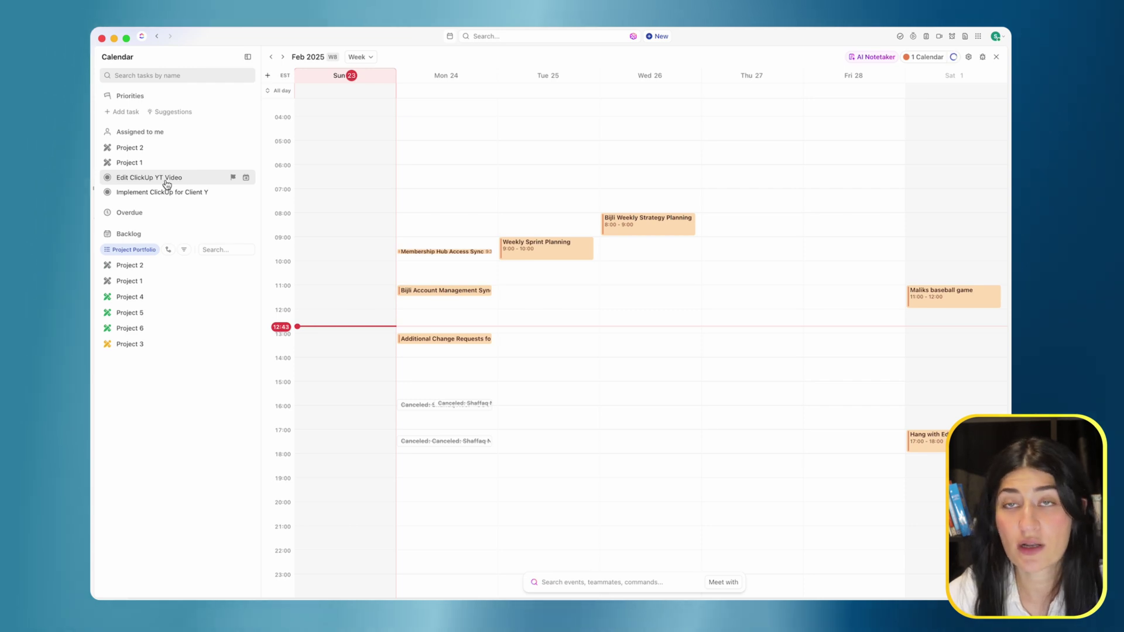
drag(166, 184, 446, 225)
Change the Edit ClickUp YT Video event's visibility from Default to Public, leaving no task linked.
click(443, 225)
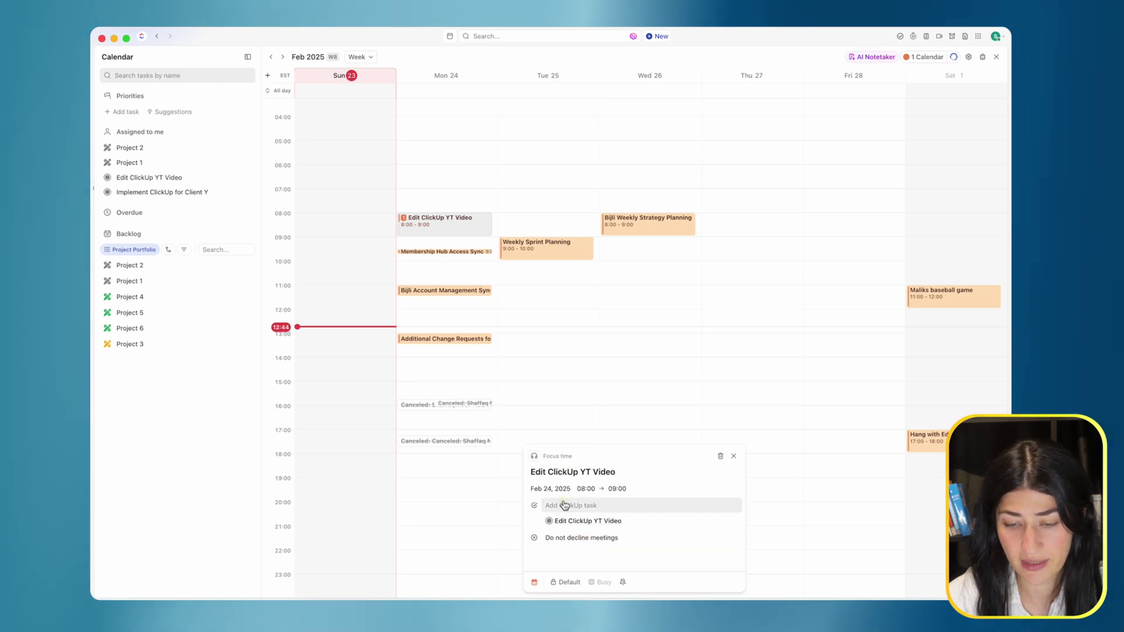
click(643, 505)
click(618, 554)
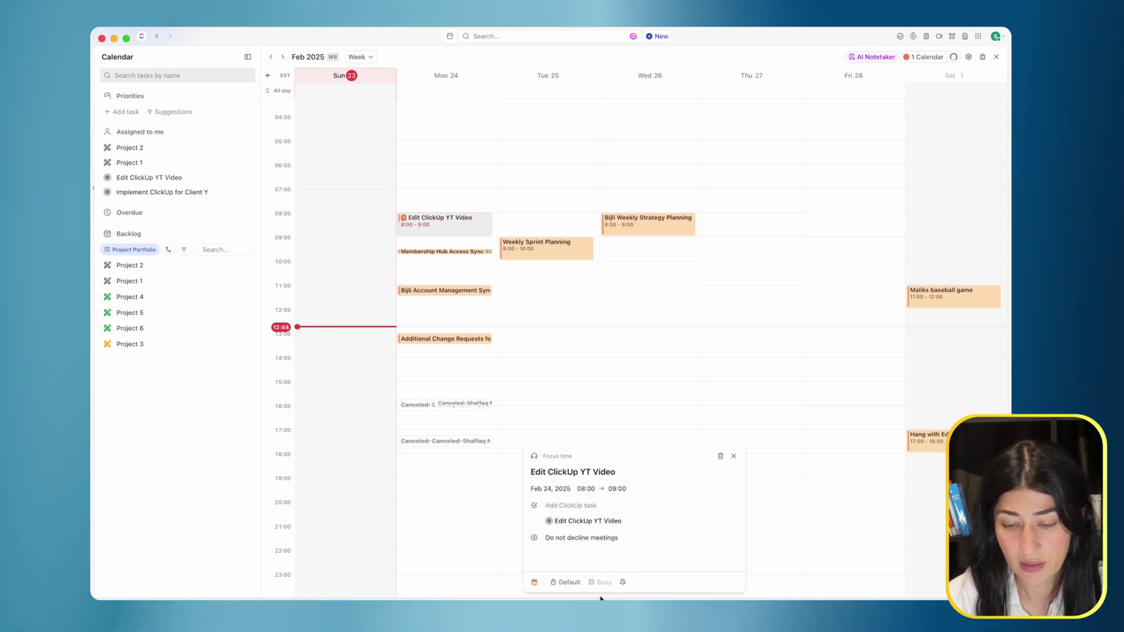
click(569, 582)
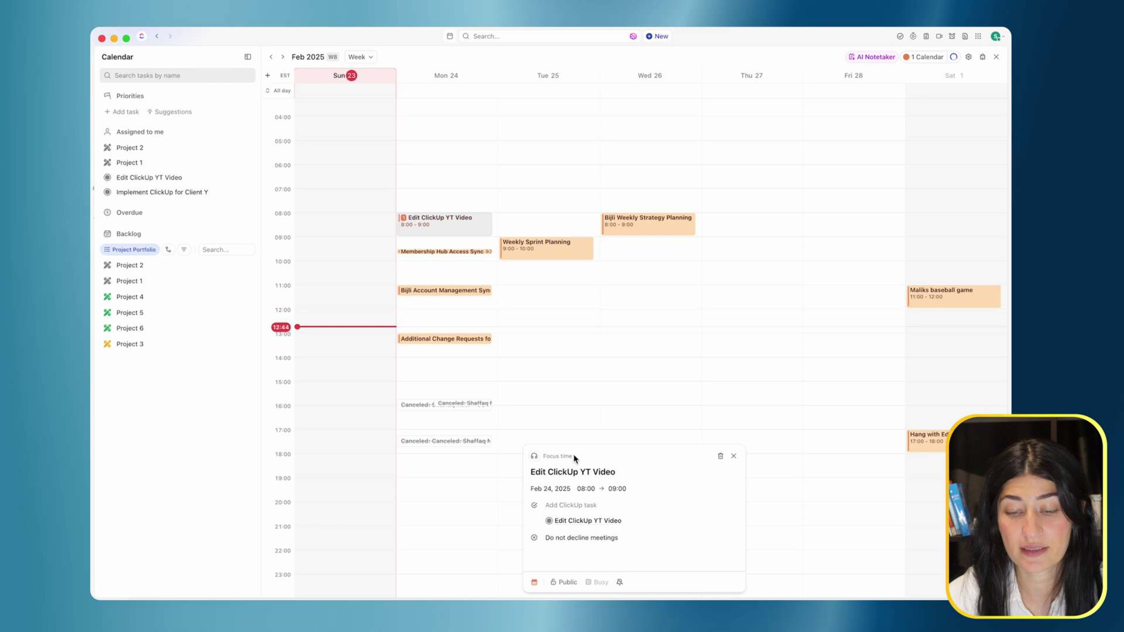
key(Escape)
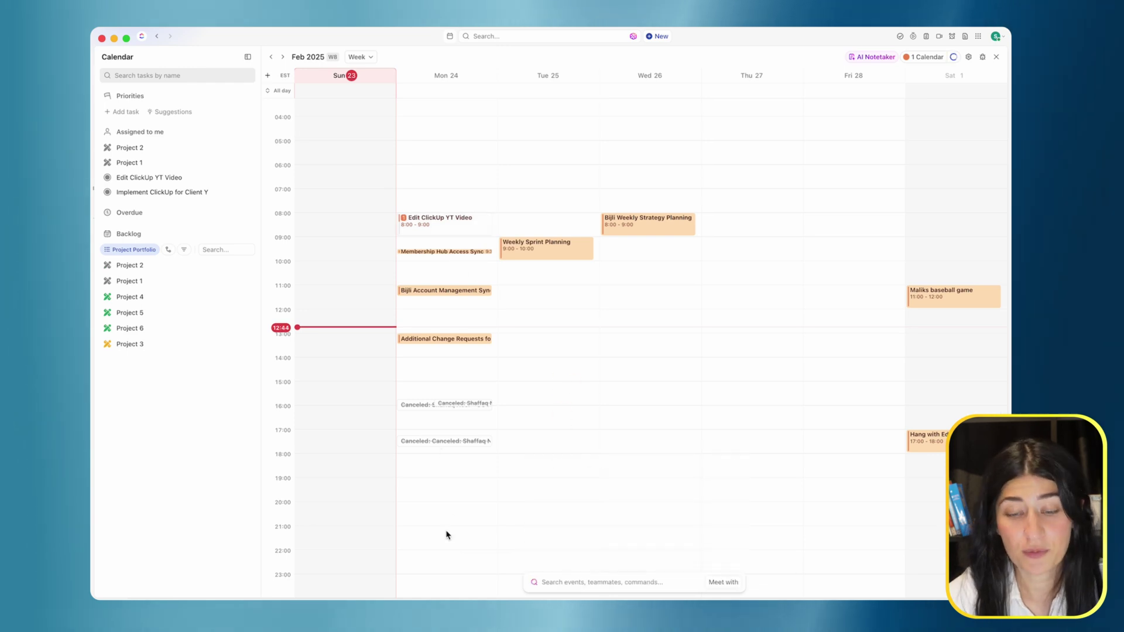
click(495, 578)
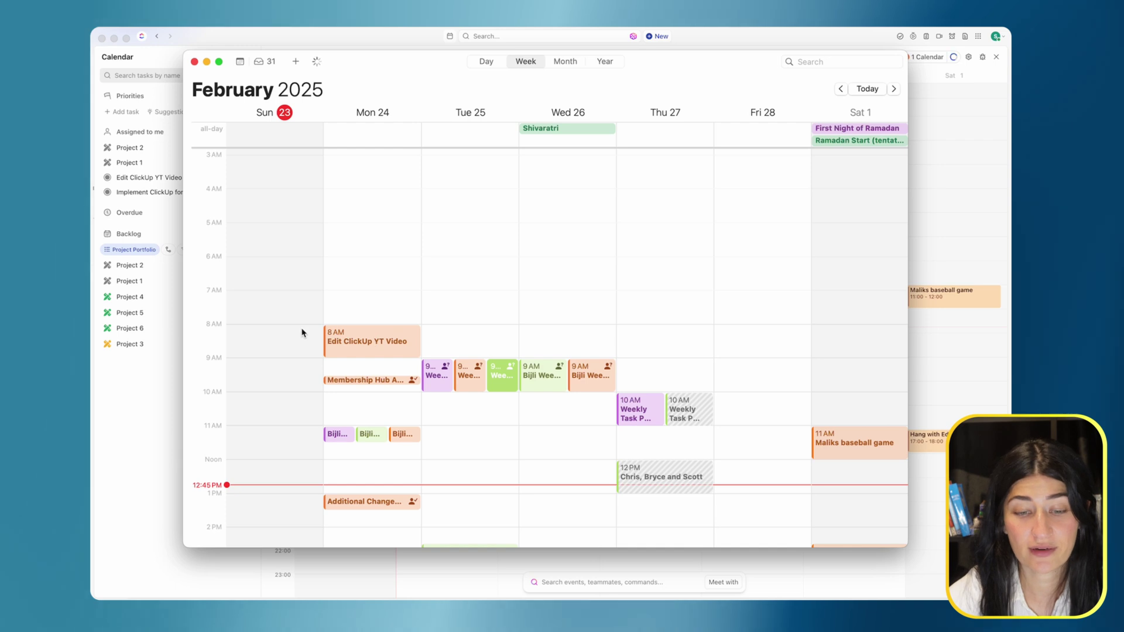
click(390, 354)
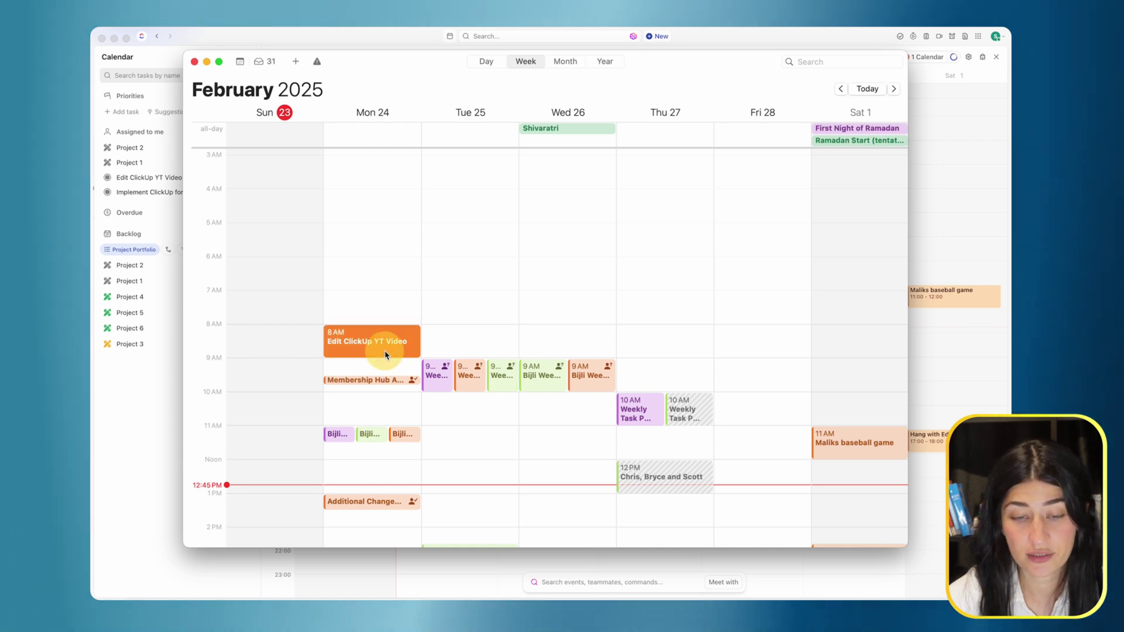
double_click(382, 342)
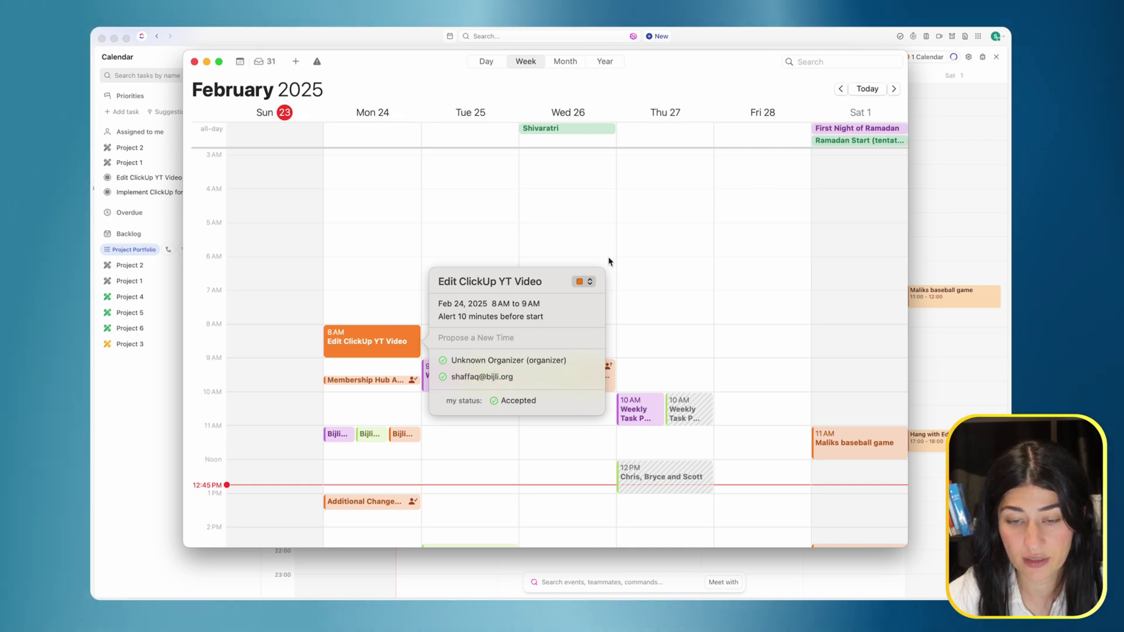
click(364, 263)
click(138, 154)
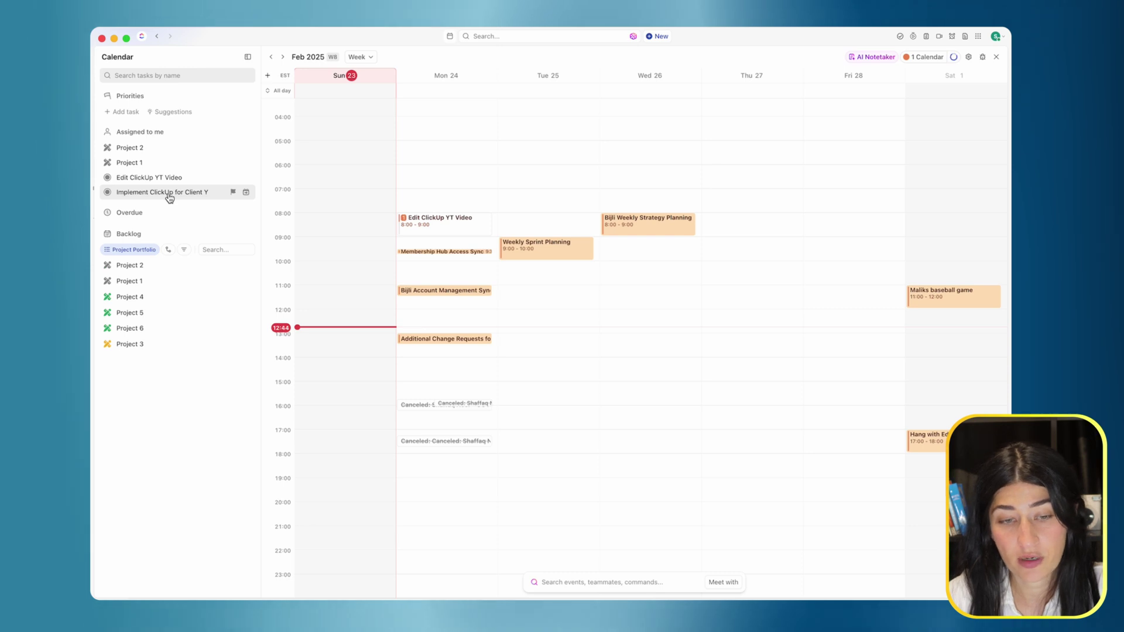
Drag Implement ClickUp for Client Y onto Tue 25 to create a 10:00–13:00 focus block.
drag(169, 198, 556, 314)
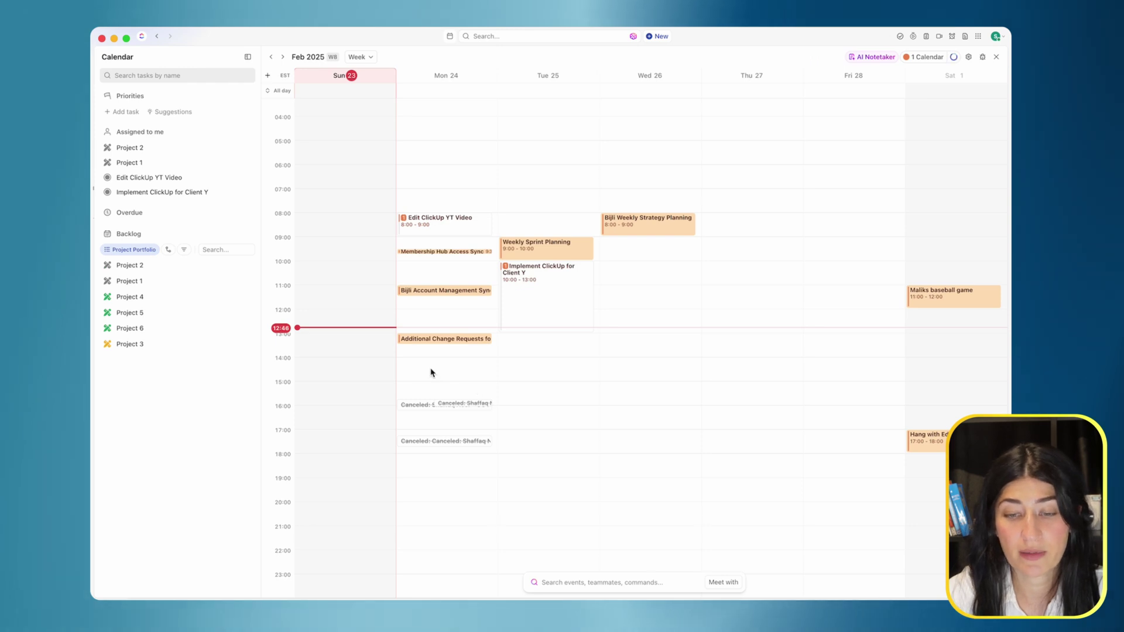
From Monday's event, open the linked Edit ClickUp YT Video task and set its status to IN PROGRESS.
click(430, 228)
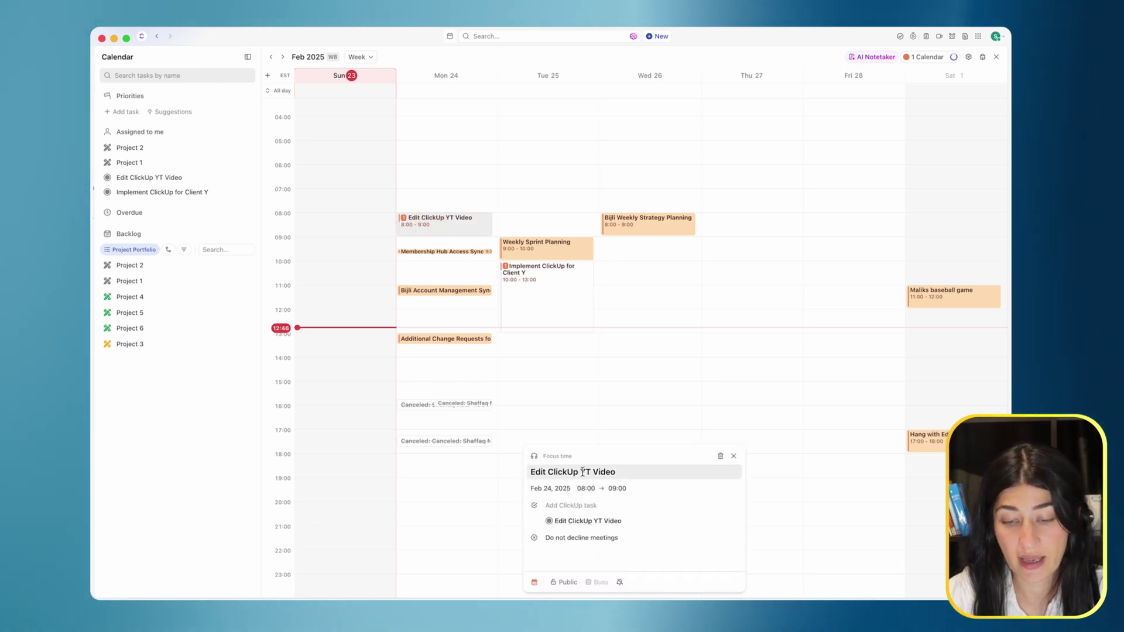
click(594, 523)
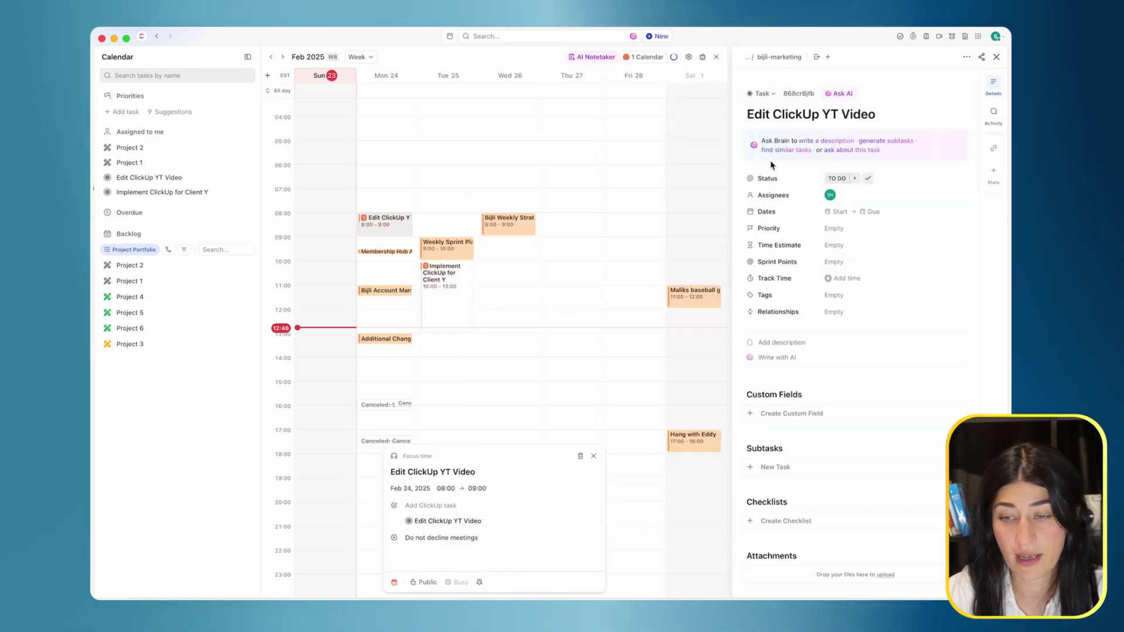
click(837, 177)
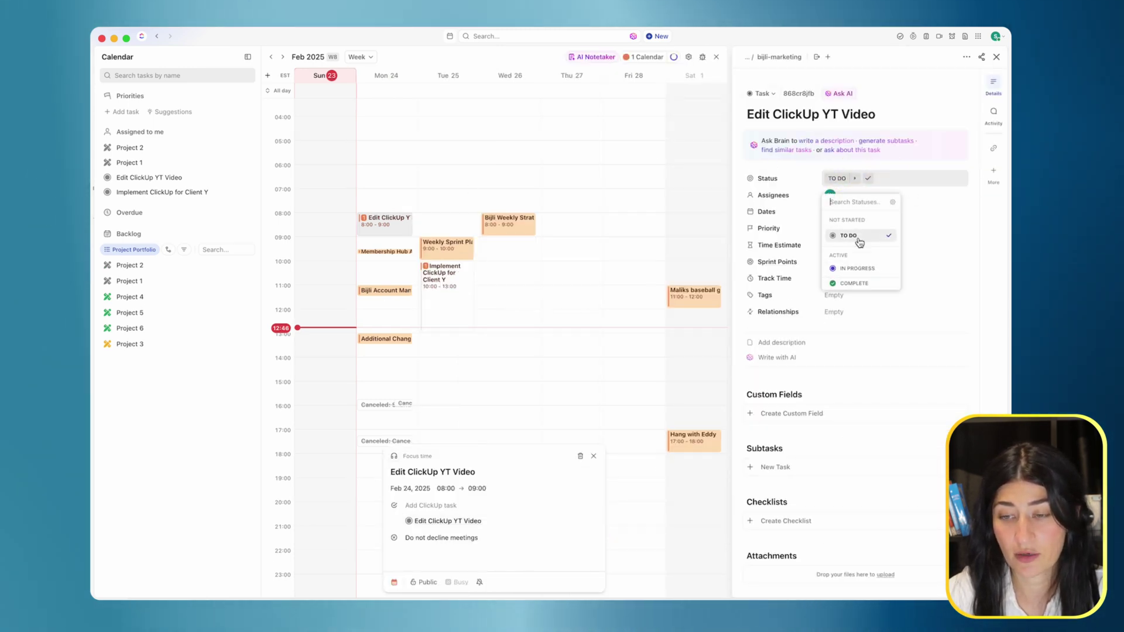
click(855, 268)
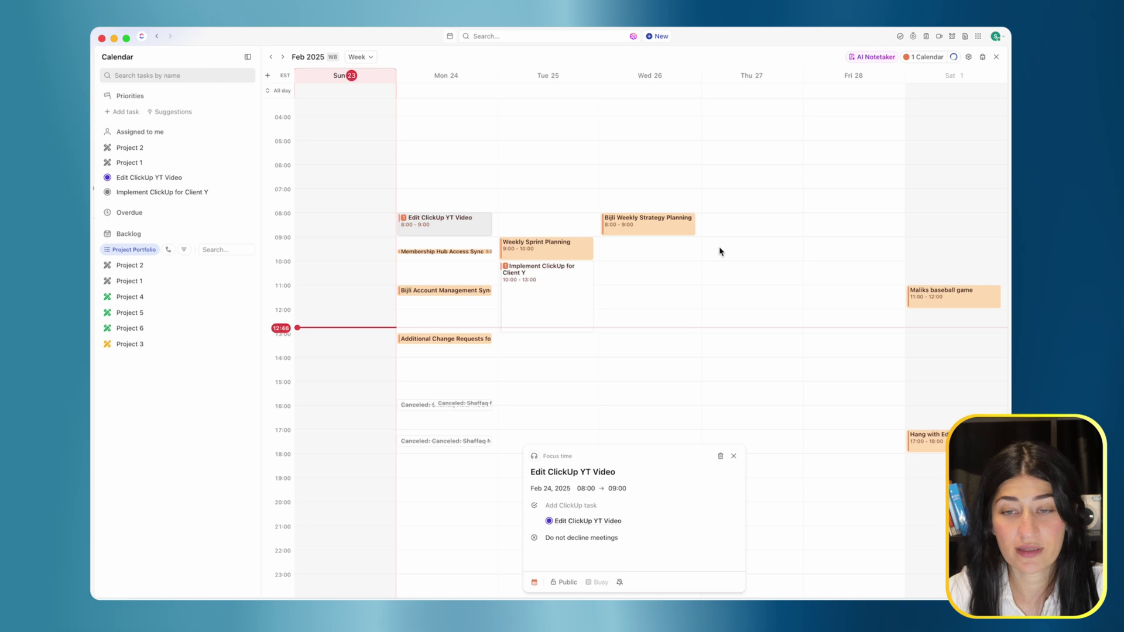
Close the Edit ClickUp YT Video event details.
click(733, 456)
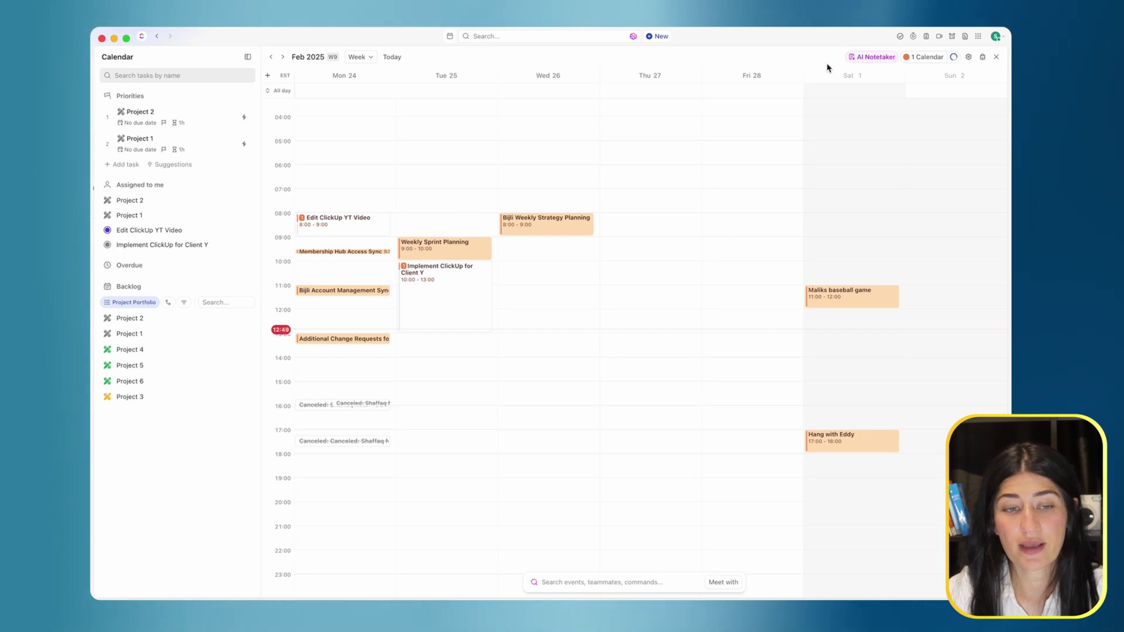
click(876, 57)
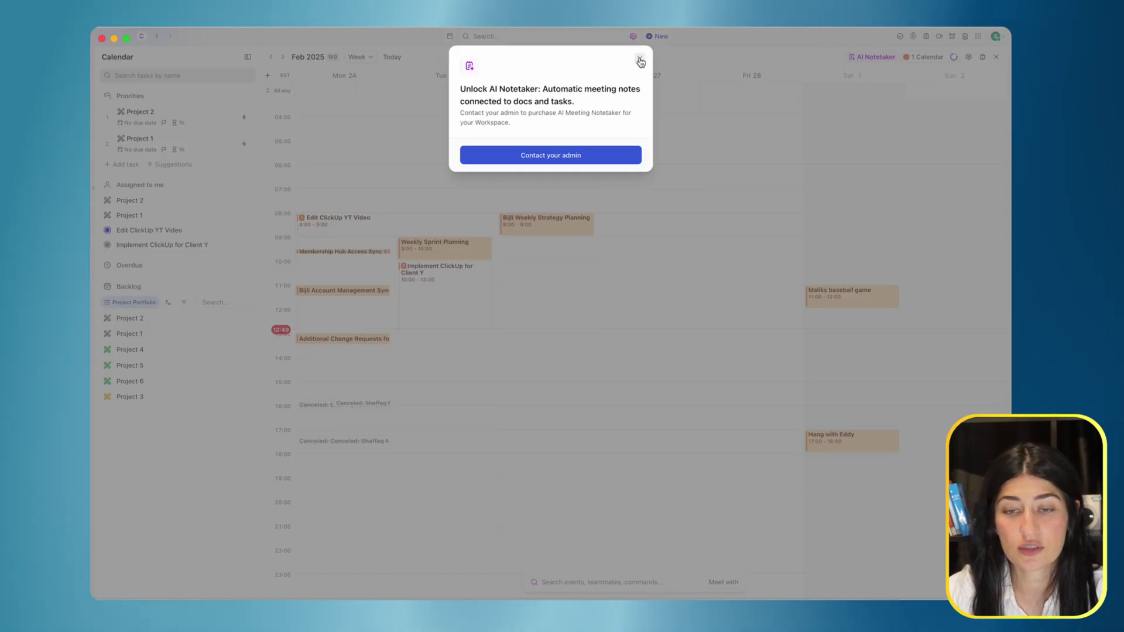
click(639, 61)
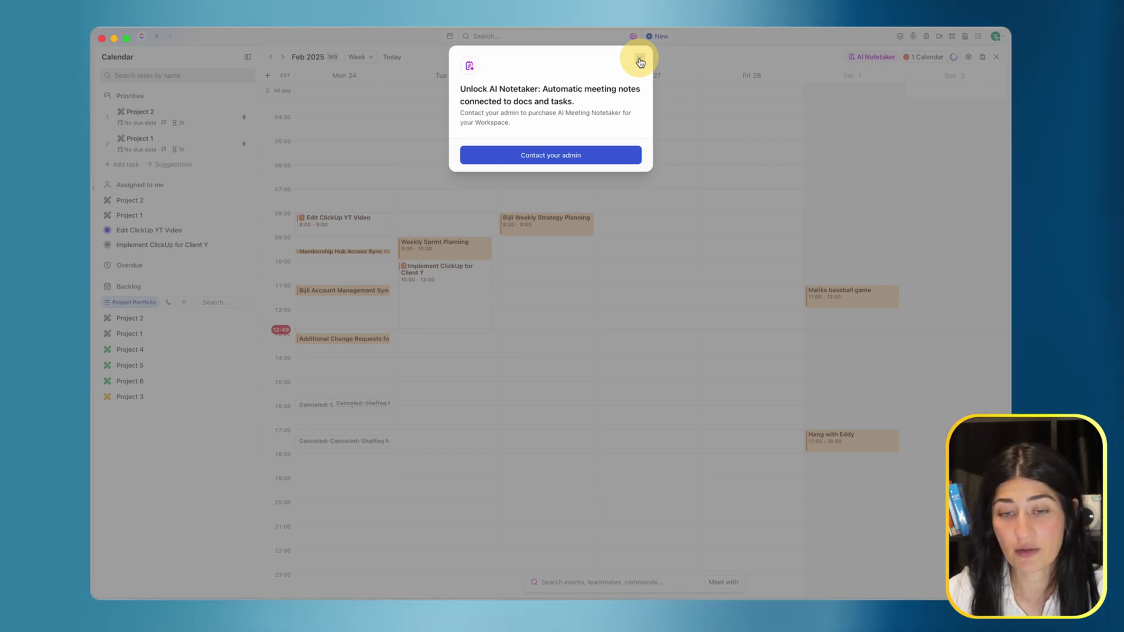
click(640, 60)
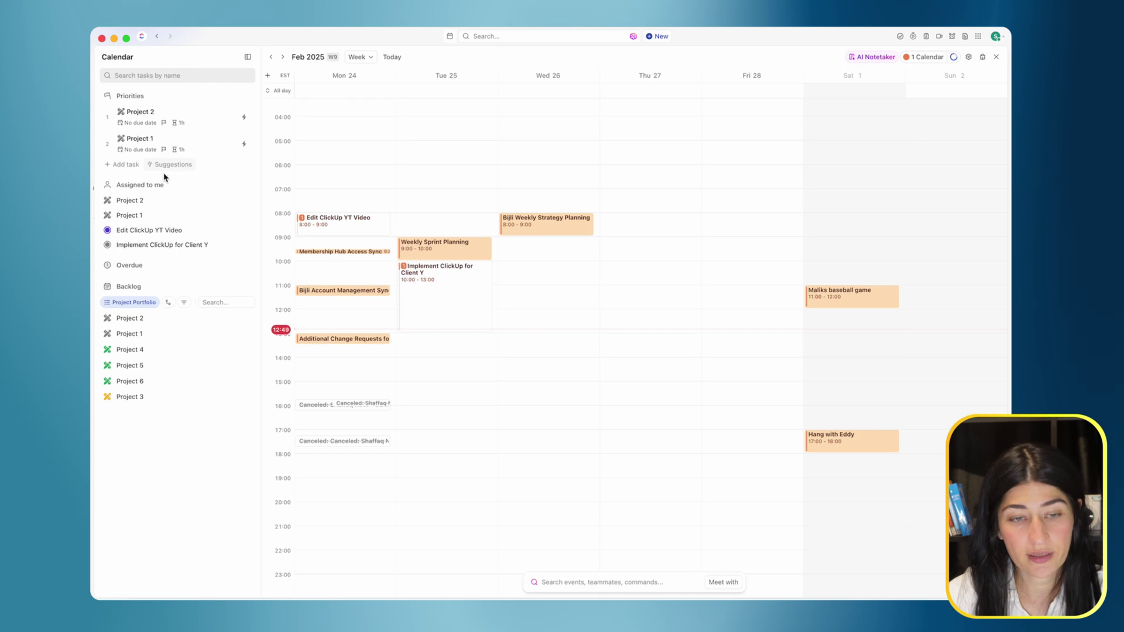
Auto-schedule Project 2 and Project 1 on Mon 24, adding the 09:00 and 09:45 Project 2 sessions to the calendar.
click(245, 120)
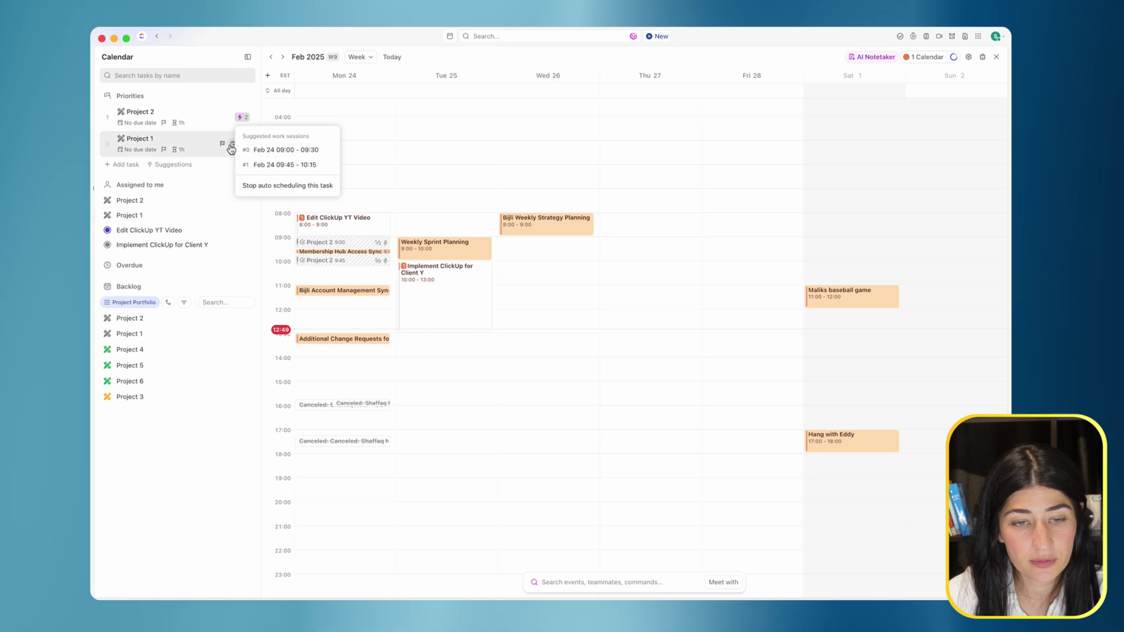
click(248, 149)
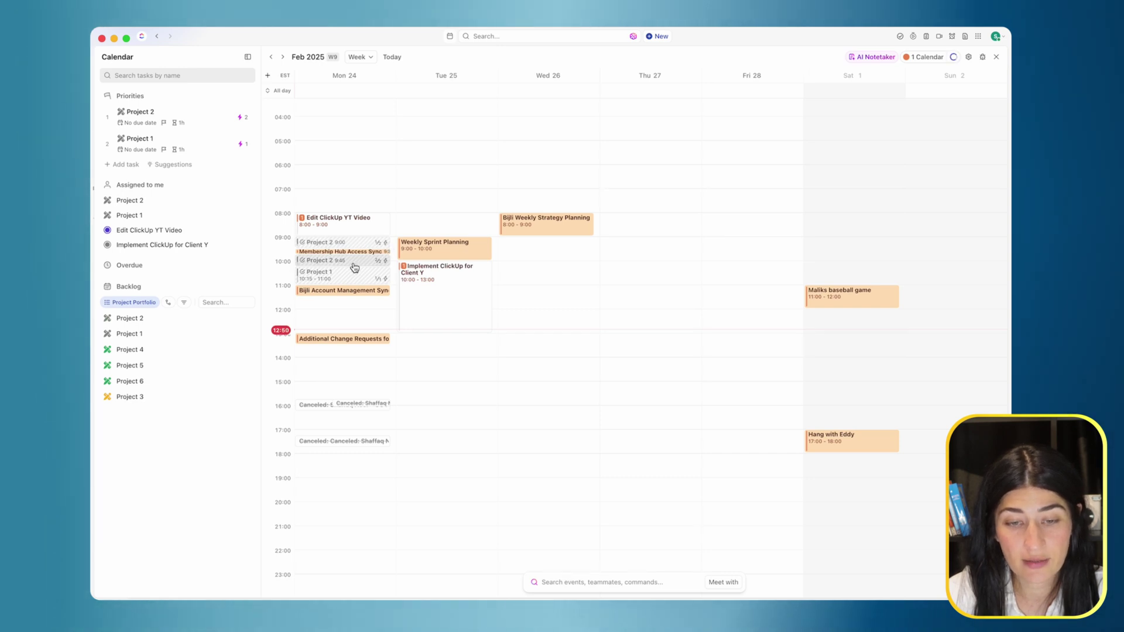
click(263, 148)
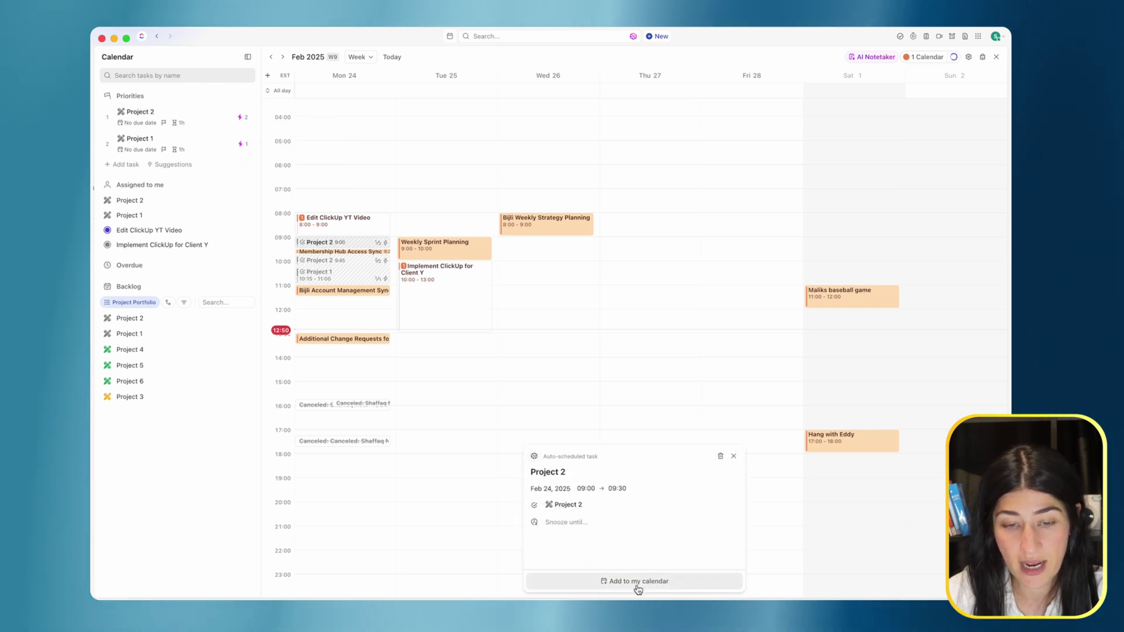
click(638, 581)
click(339, 244)
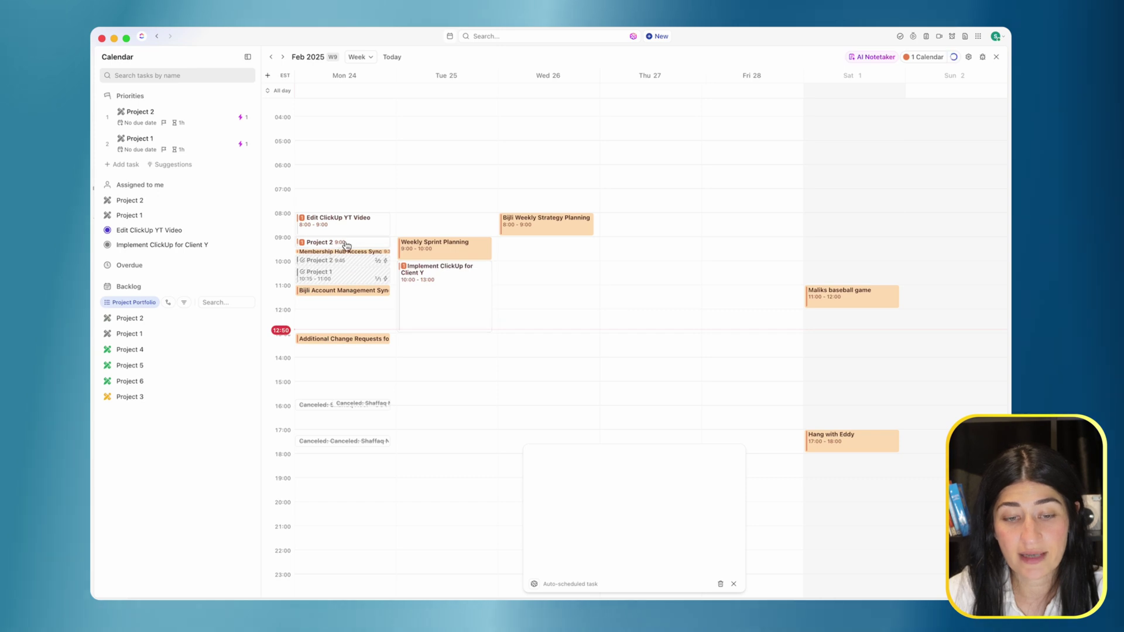
click(352, 262)
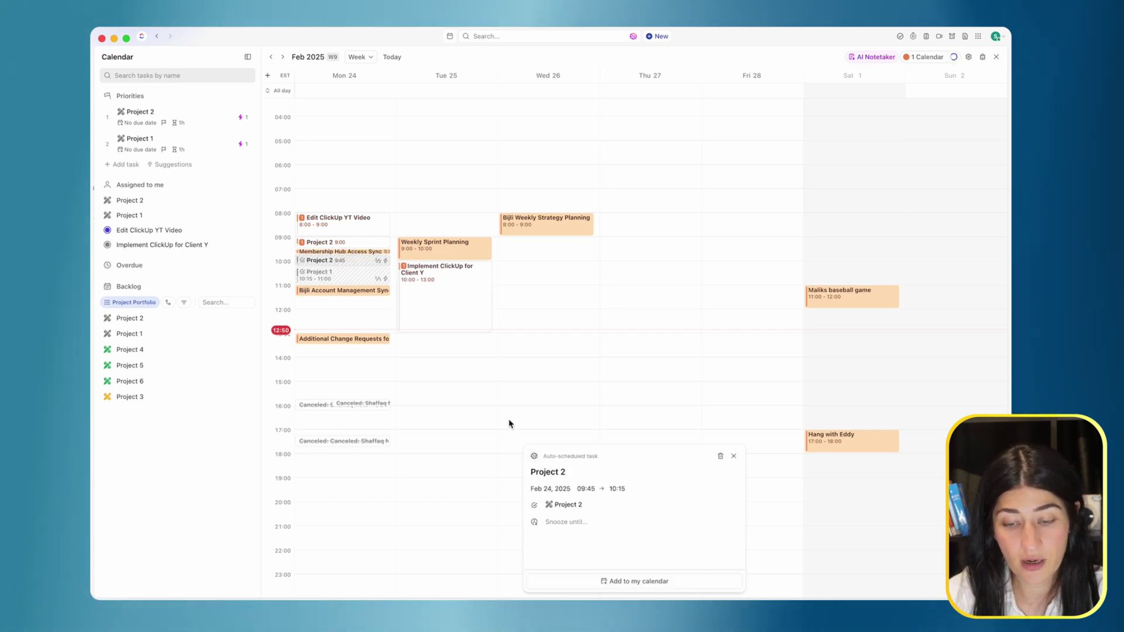
click(618, 585)
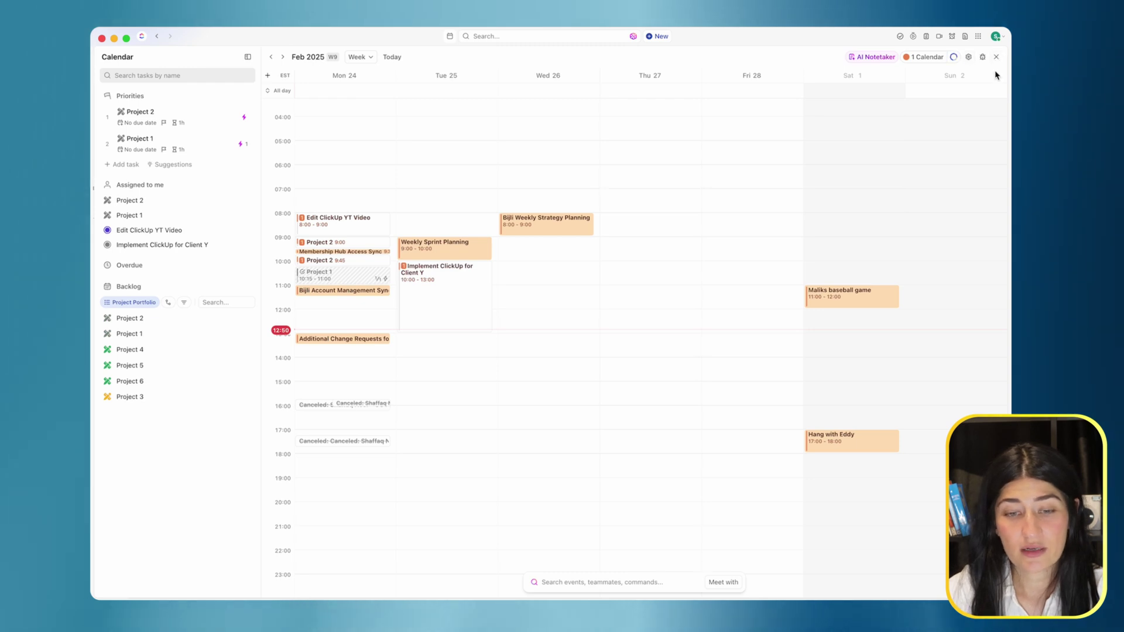
click(922, 60)
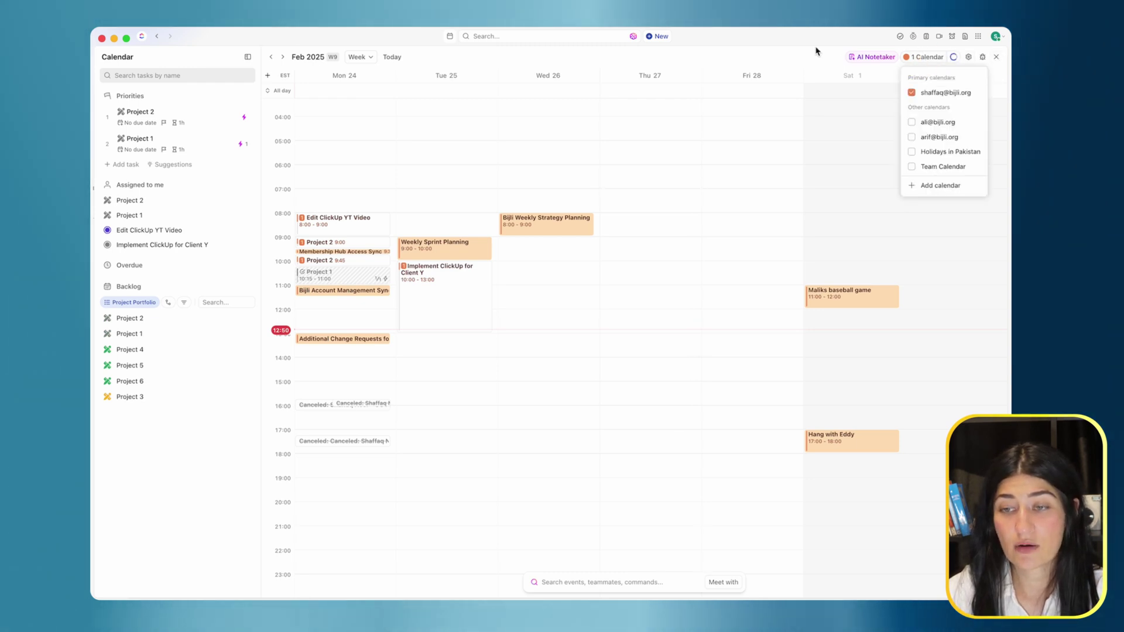
click(816, 49)
click(996, 59)
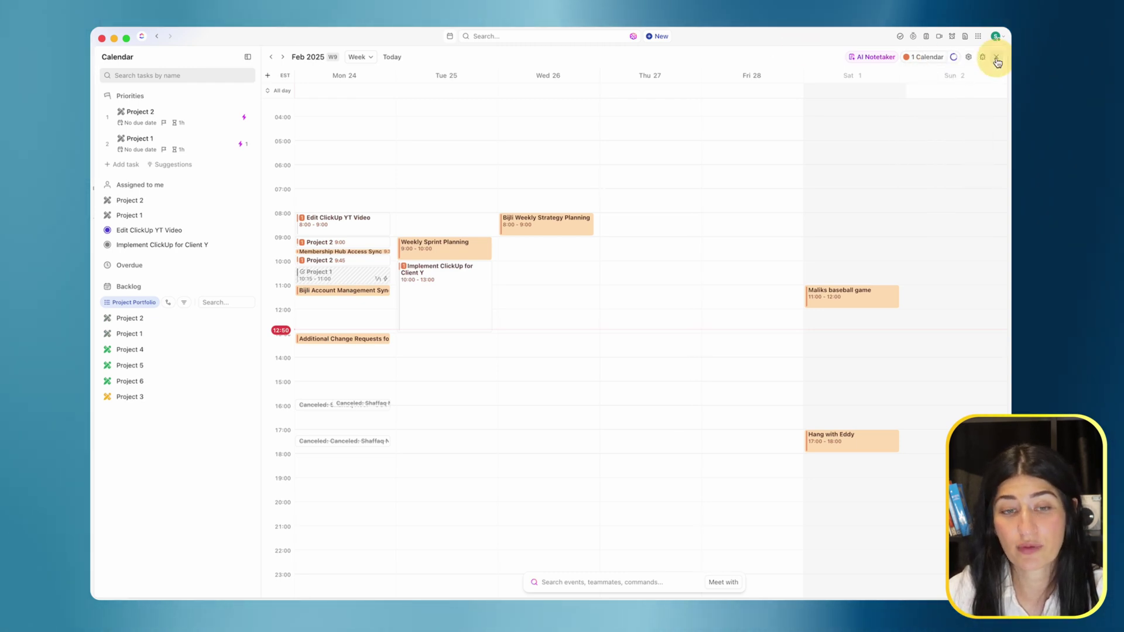
click(450, 36)
scroll(552, 178, up, 5)
click(585, 58)
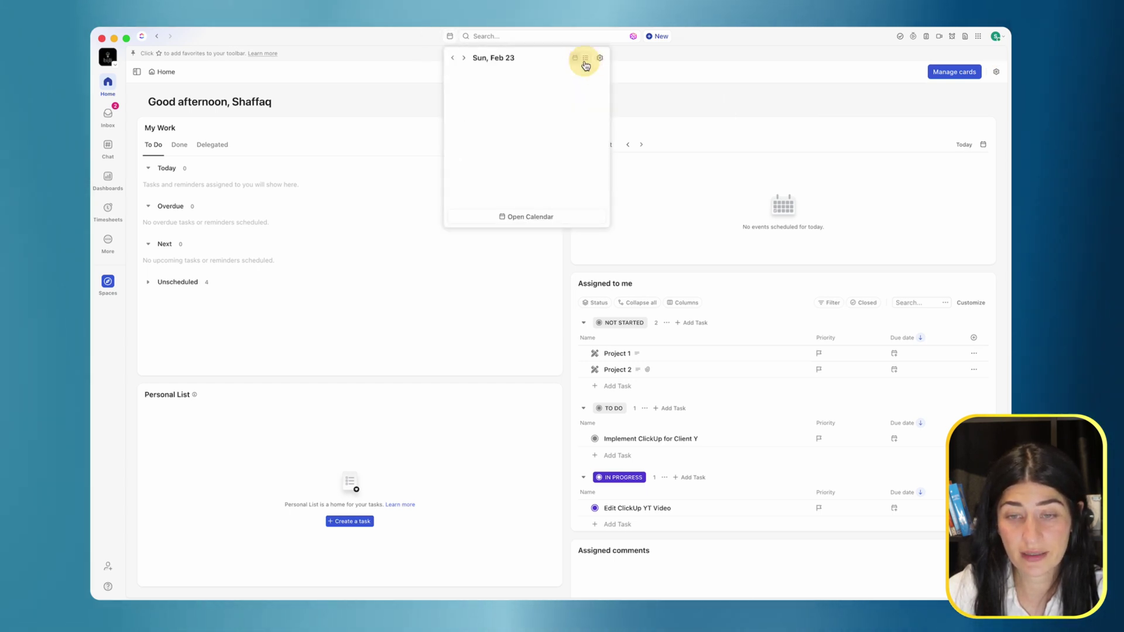
click(466, 59)
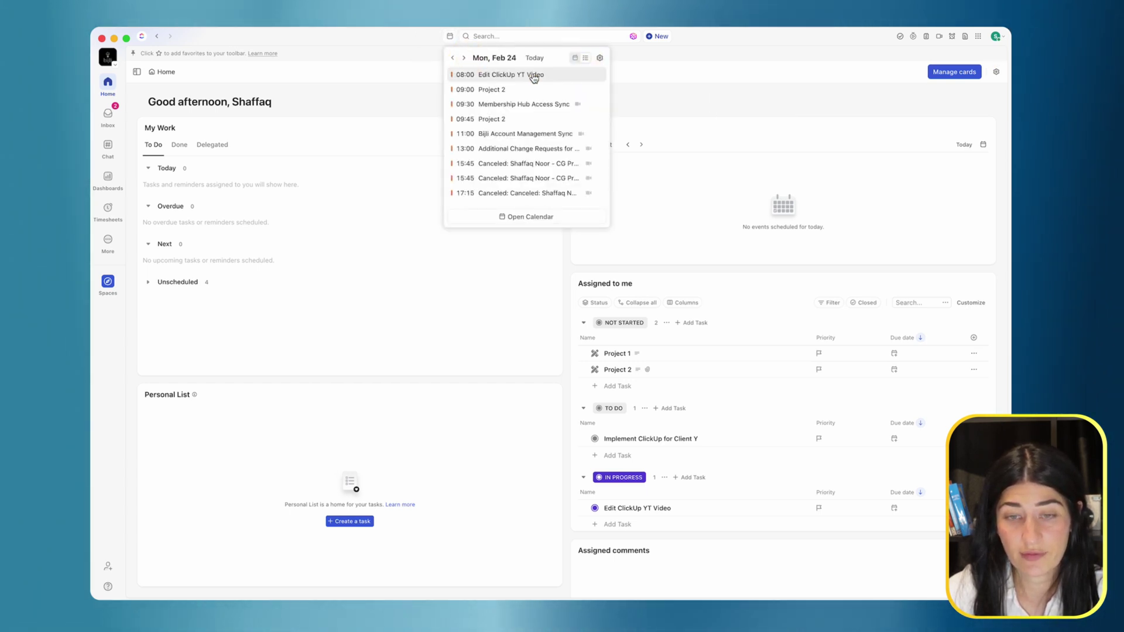
click(575, 58)
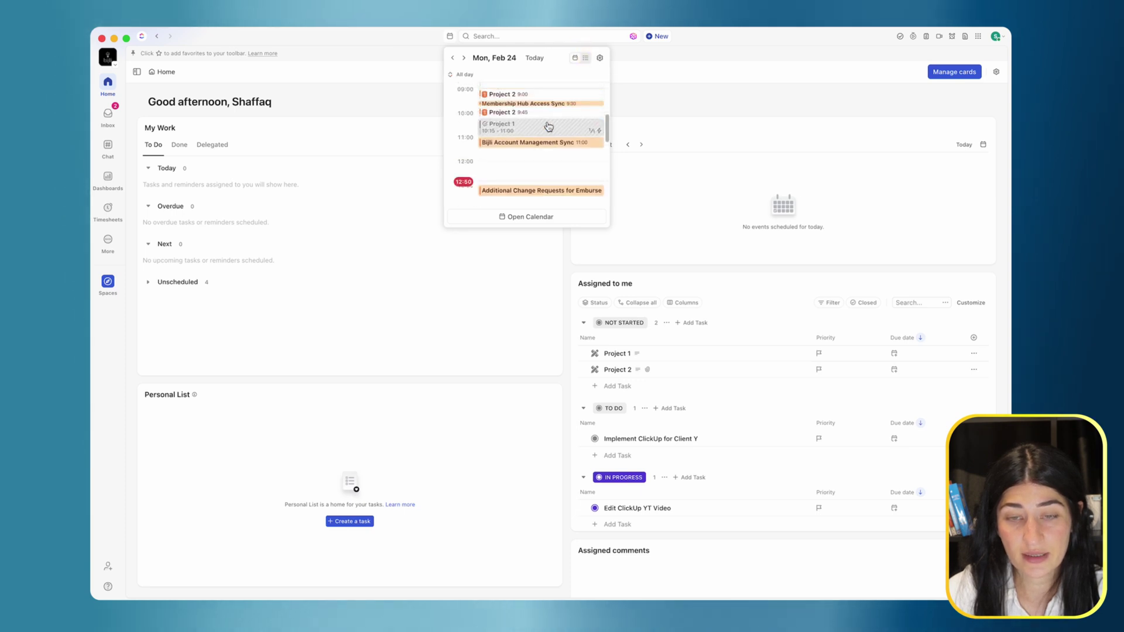
scroll(546, 125, up, 5)
scroll(548, 126, down, 5)
scroll(548, 125, up, 3)
scroll(539, 94, down, 2)
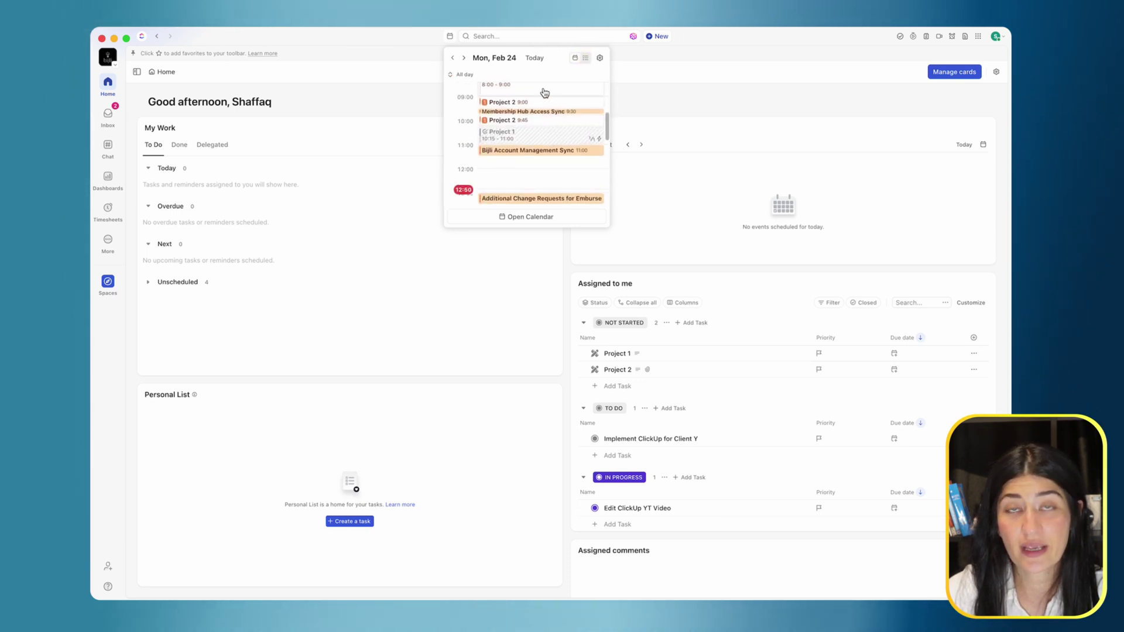
scroll(530, 143, up, 2)
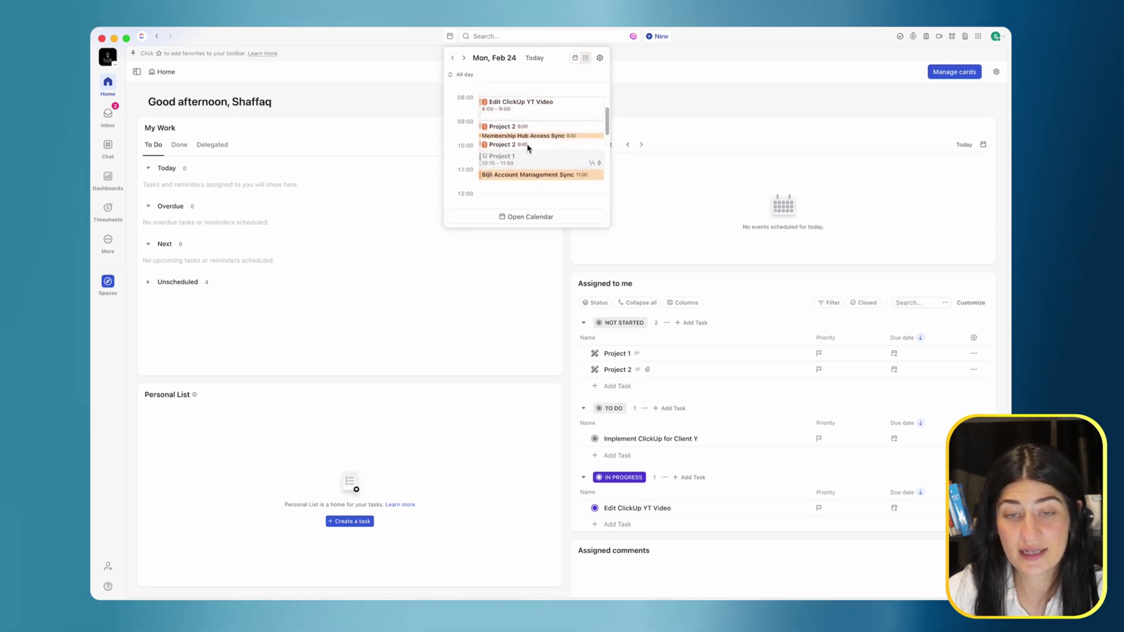
click(586, 60)
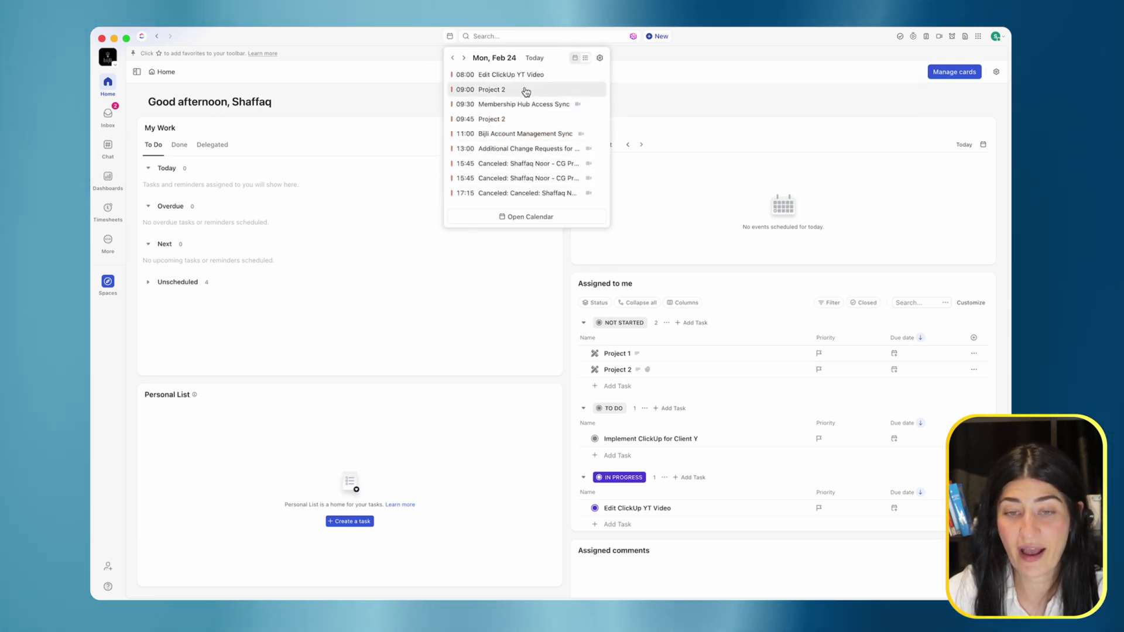
click(501, 76)
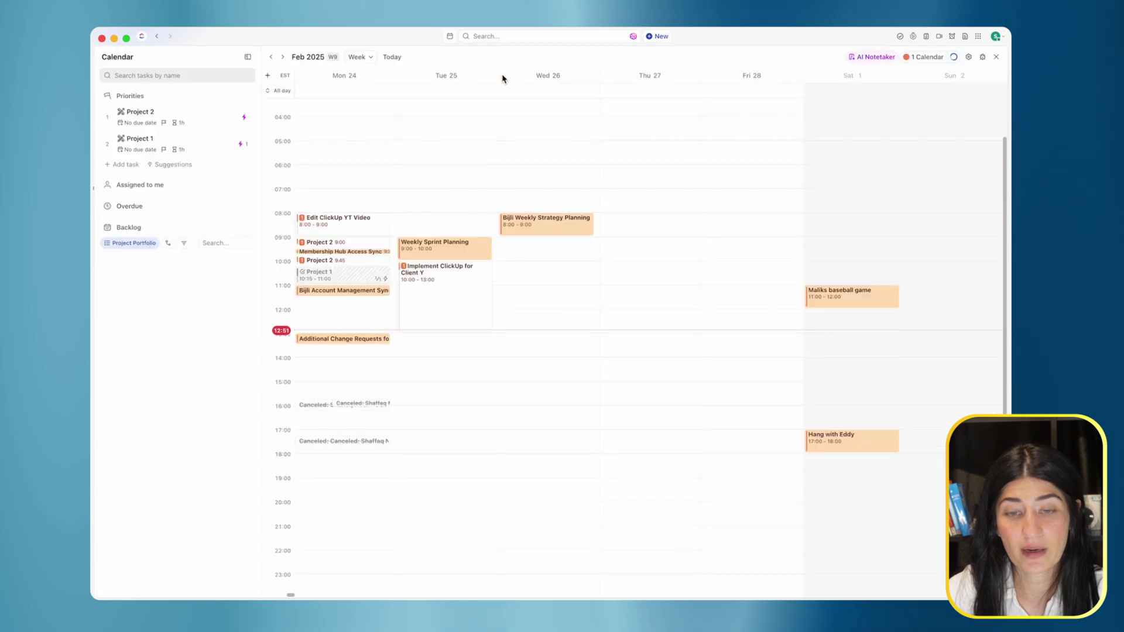